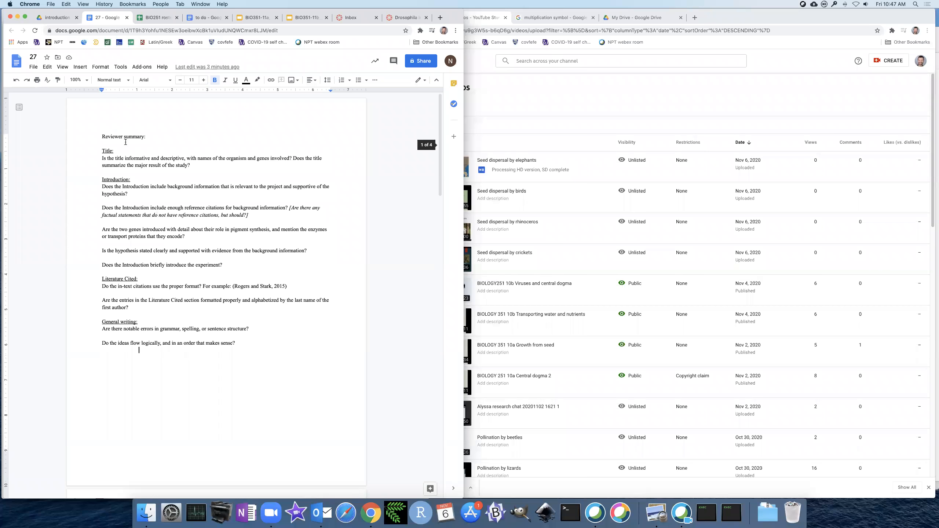
Step: Look over the reviewer summary questions and the Drosophila paper that follows them
left_click_drag(102, 136, 194, 359)
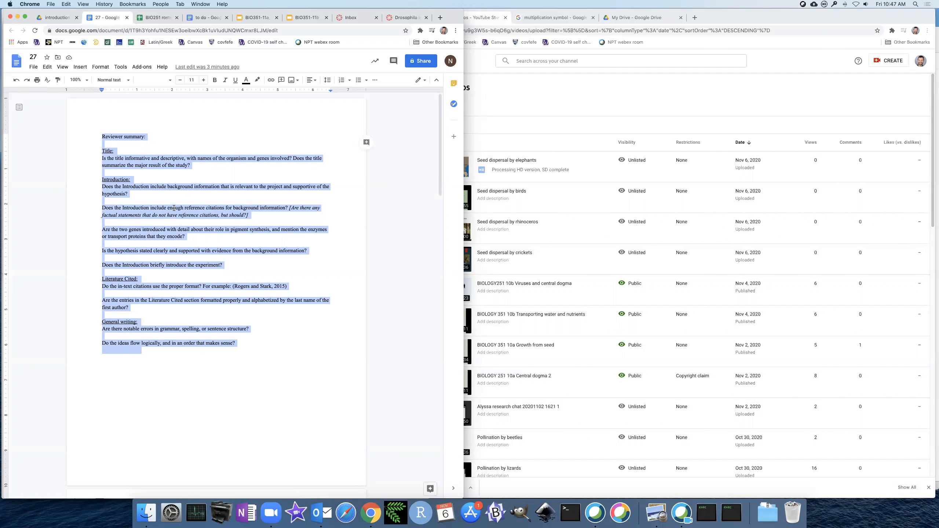
left_click(171, 197)
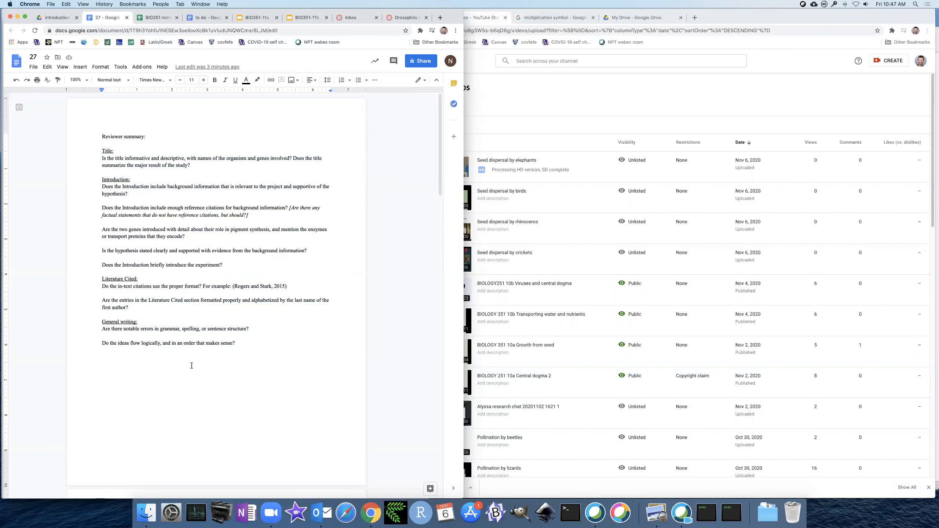
scroll(192, 366, "down", 10)
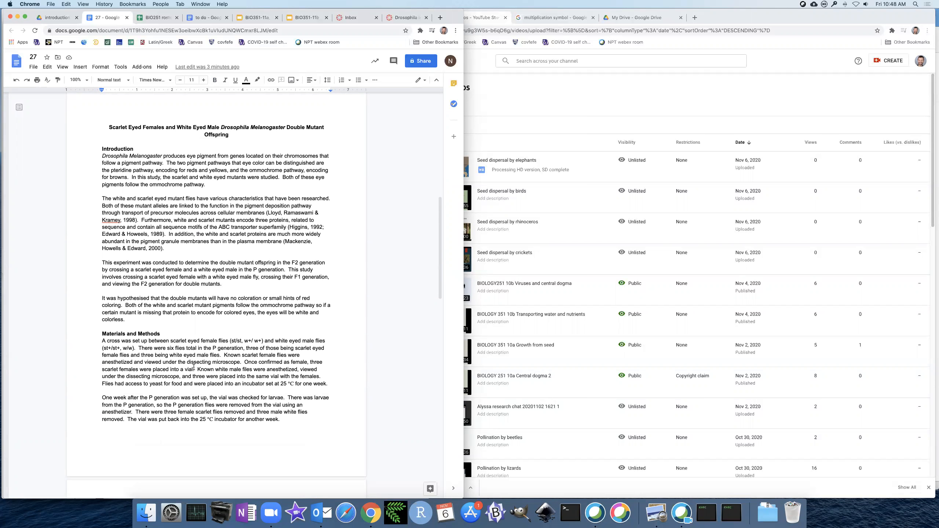
scroll(209, 356, "up", 2)
scroll(221, 317, "up", 10)
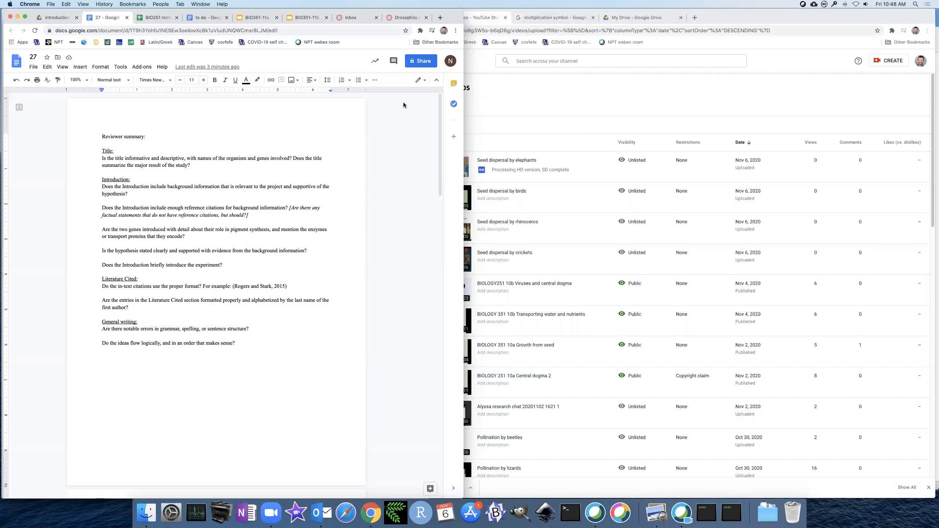
Step: Switch the document with the reviewer summary questions to Suggesting mode
left_click(420, 82)
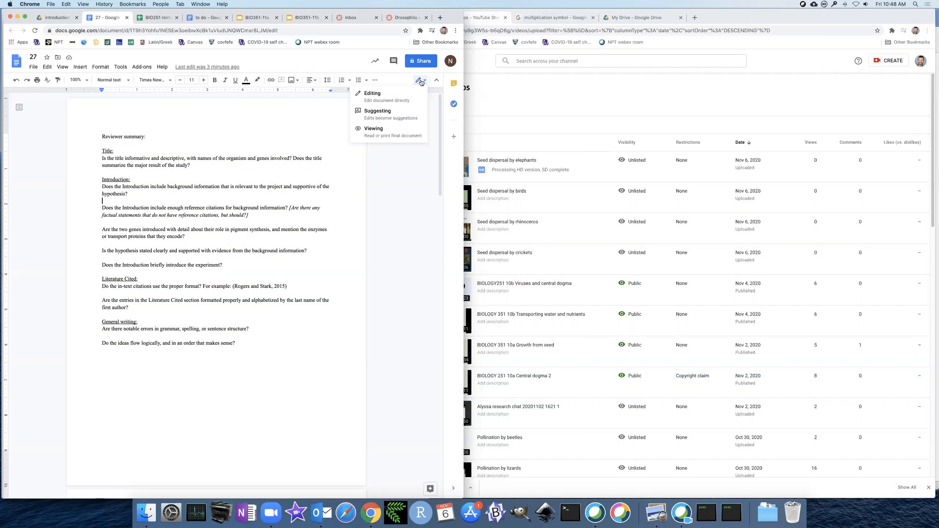
left_click(395, 114)
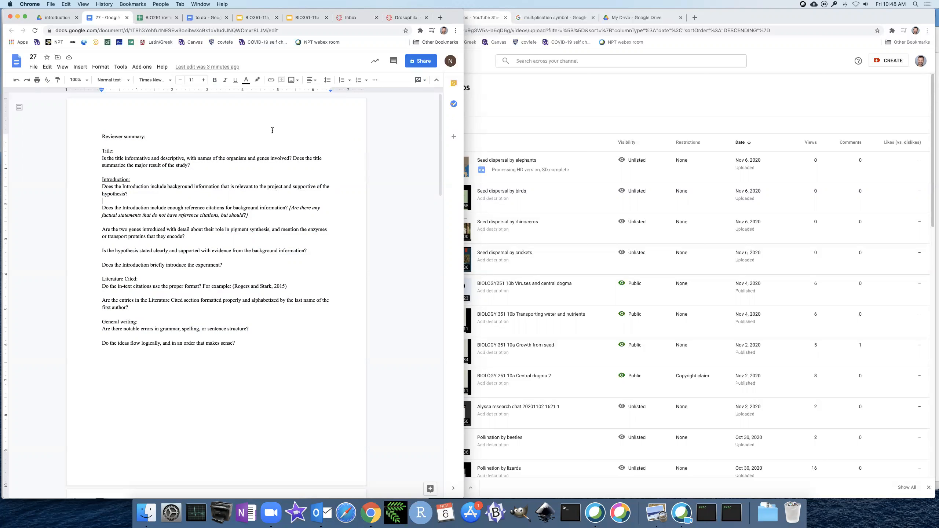
left_click_drag(102, 140, 254, 343)
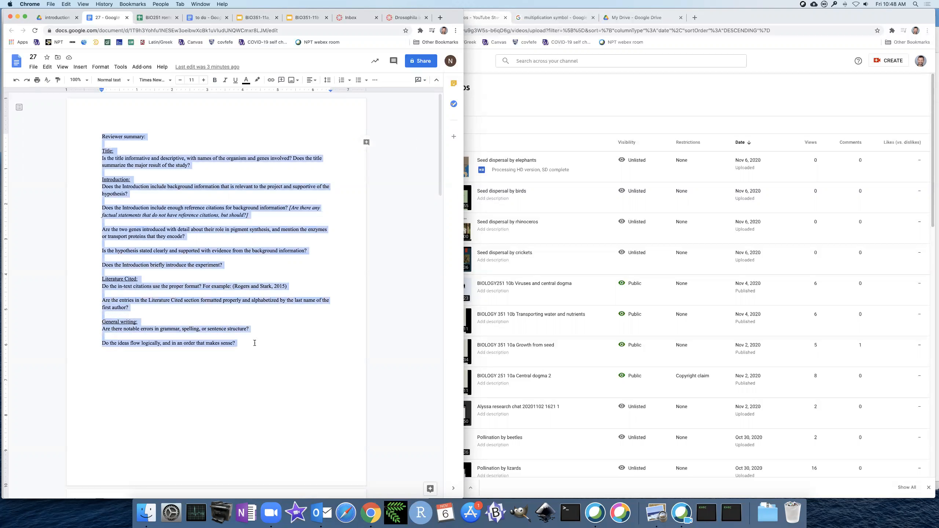
left_click(255, 341)
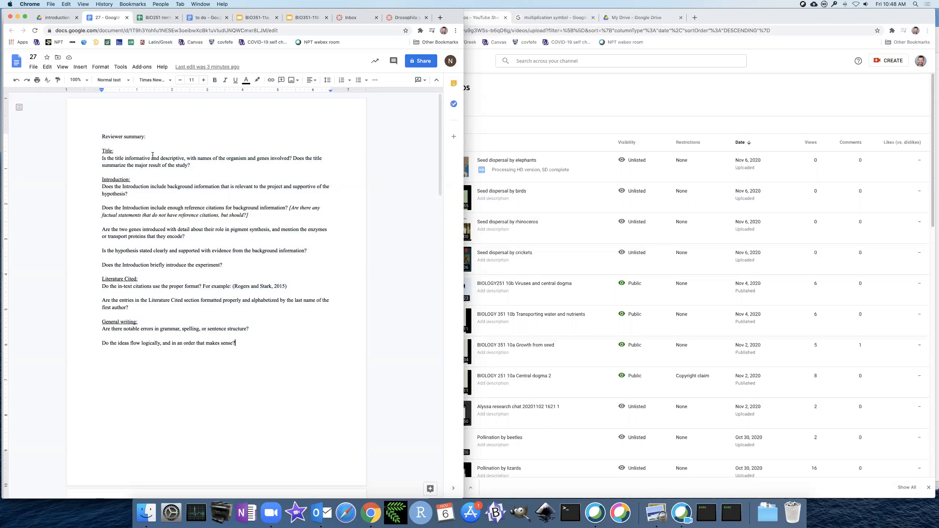
Step: Open the same document in a new browser window placed beside the current one
left_click(173, 32)
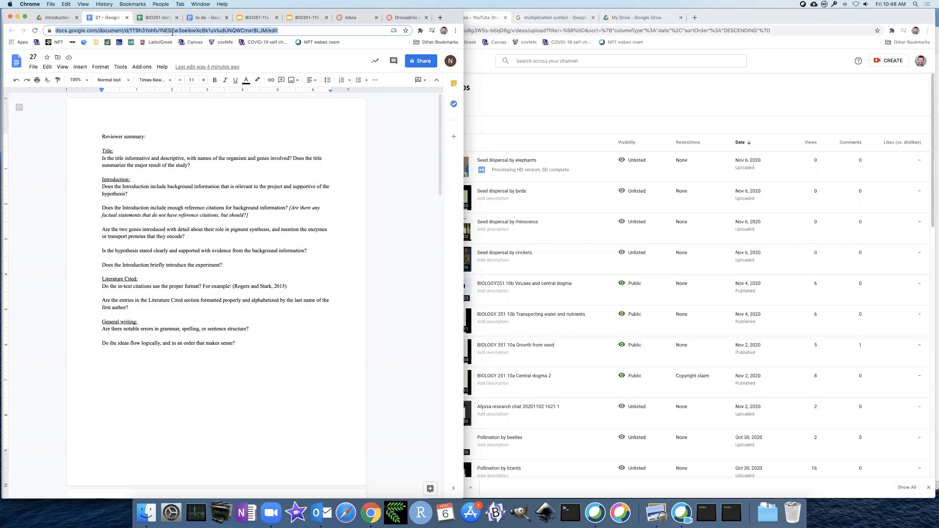
left_click(198, 131)
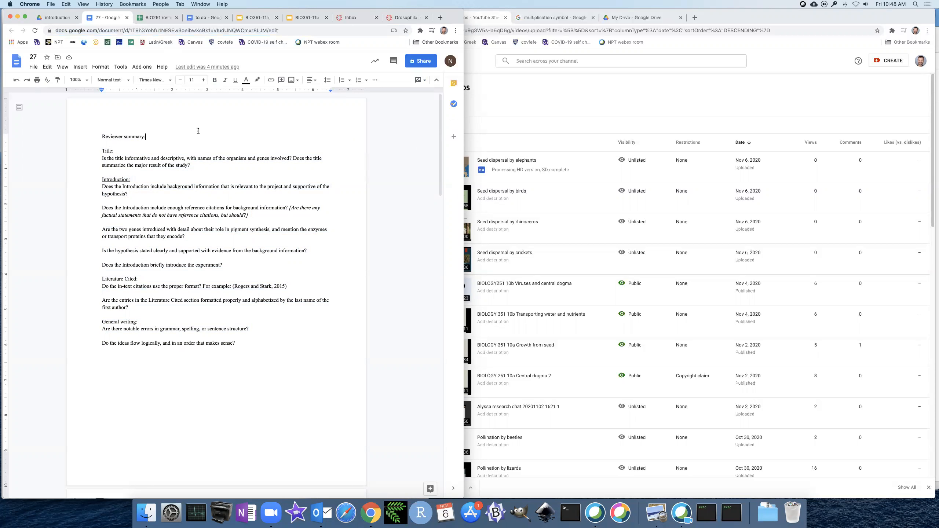
left_click(251, 31)
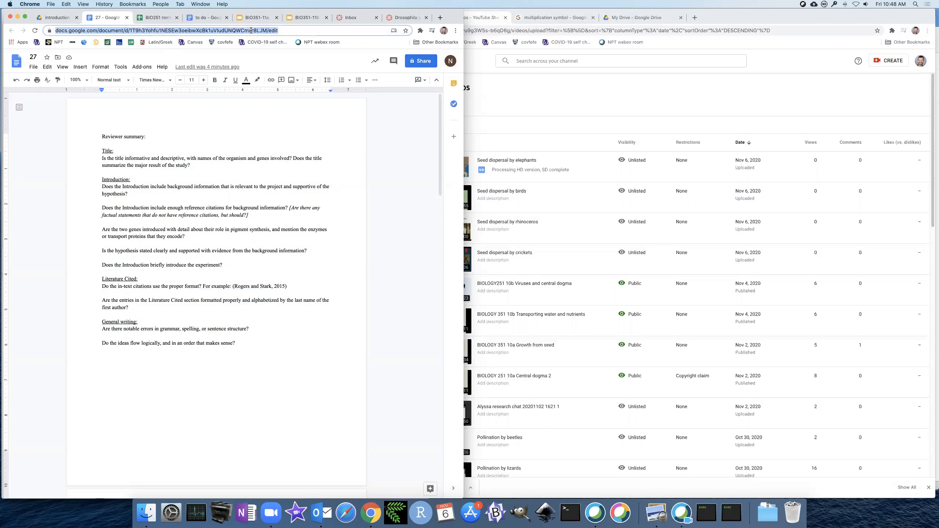
key("super+c")
key("super+n")
left_click_drag(206, 18, 667, 21)
key("super+v")
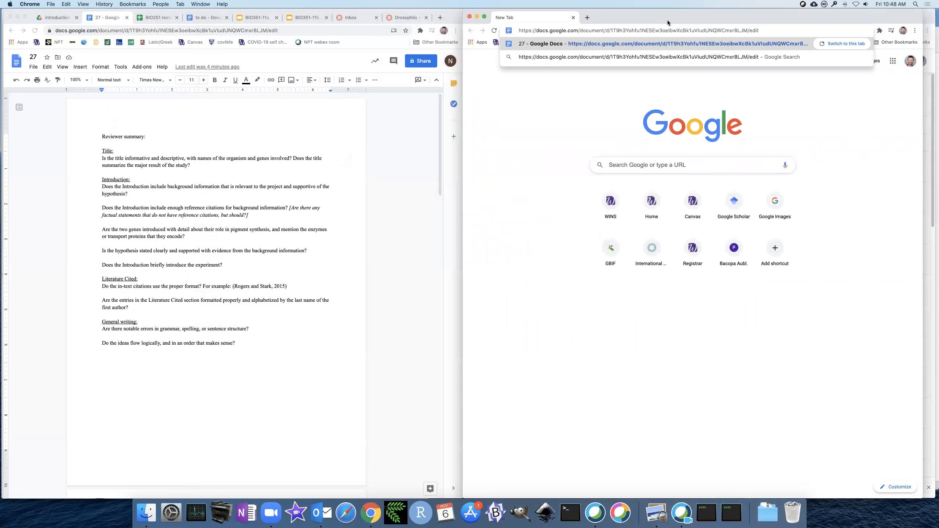
key("Return")
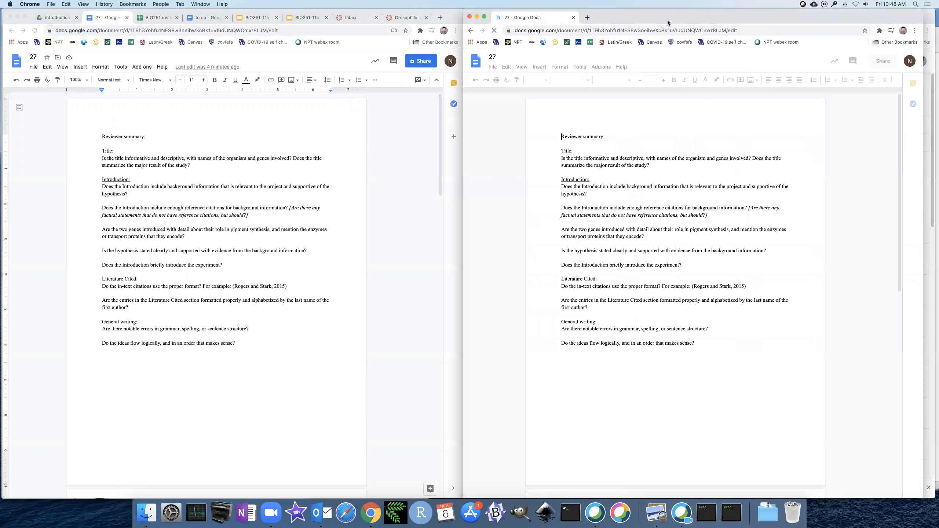
Step: Write "Hi, this is good" below the Title question in the new window and delete that text again
left_click(672, 164)
key("Return")
key("Return")
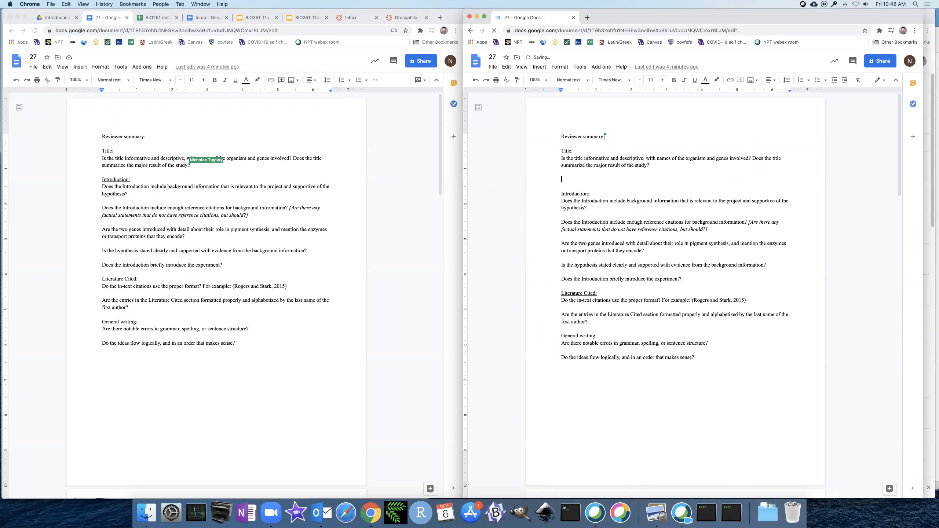
type("H")
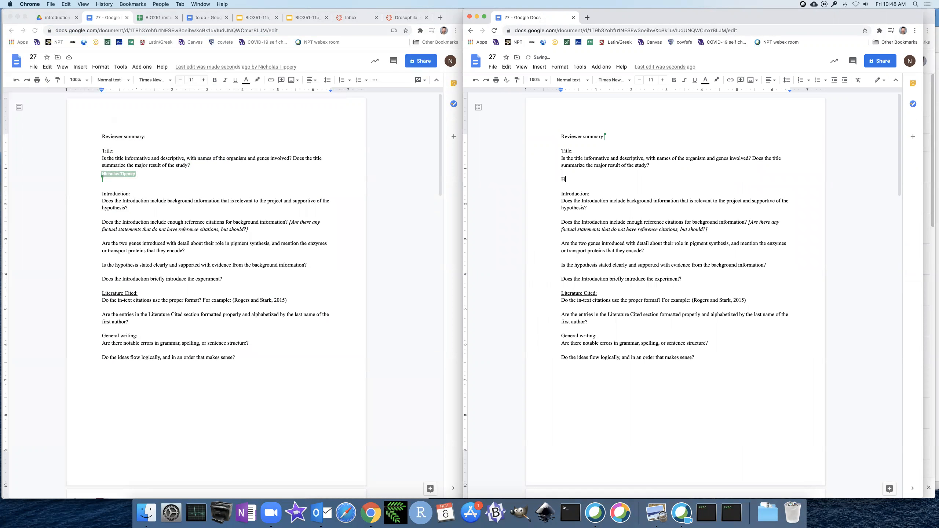
type("i, this is good")
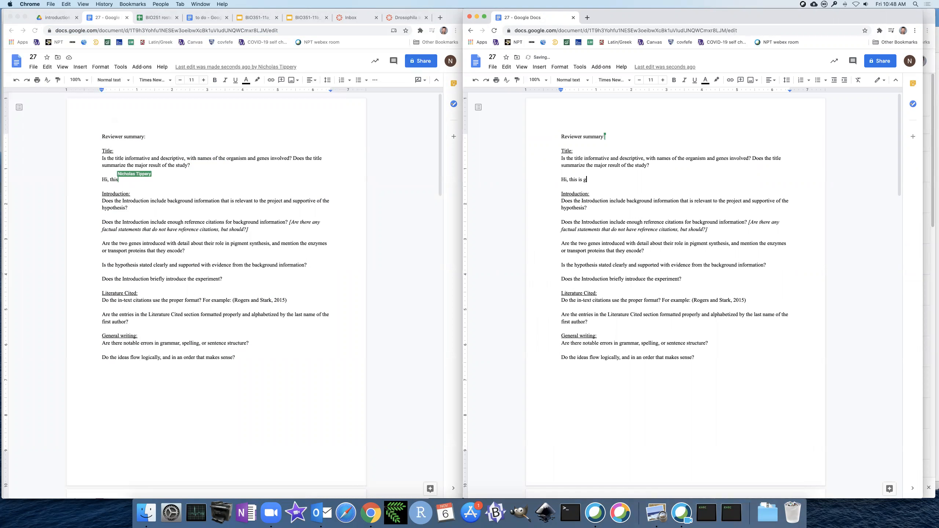
triple_click(620, 178)
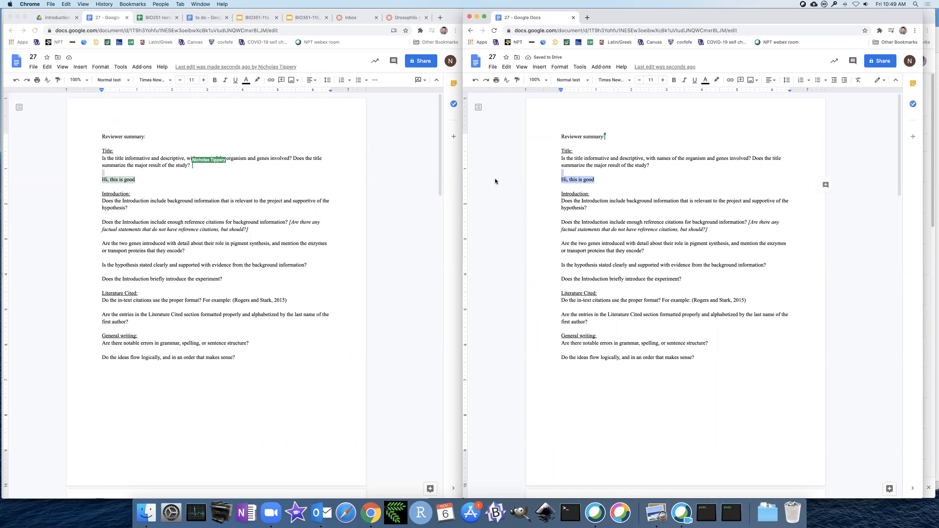
key("BackSpace")
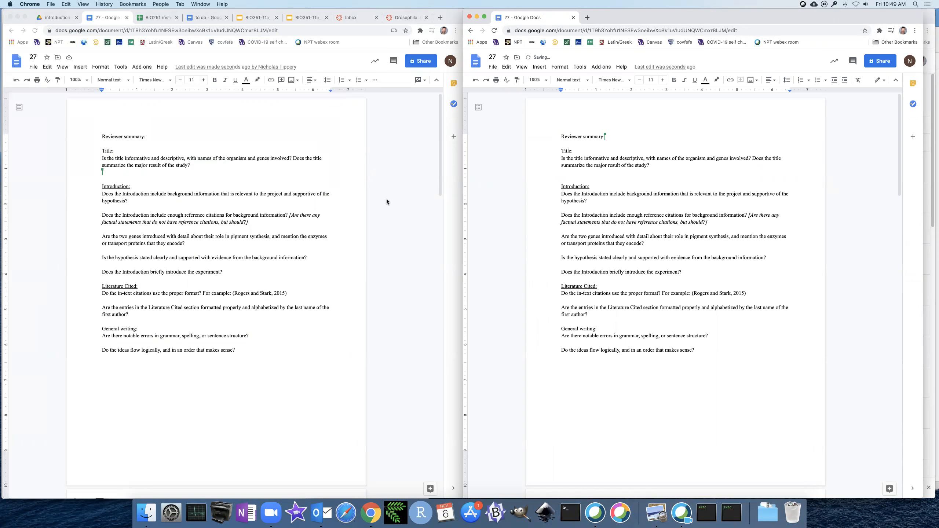
Step: Switch the new window to Suggesting mode with the paper's title and Introduction in view
scroll(610, 241, "down", 14)
scroll(611, 240, "up", 4)
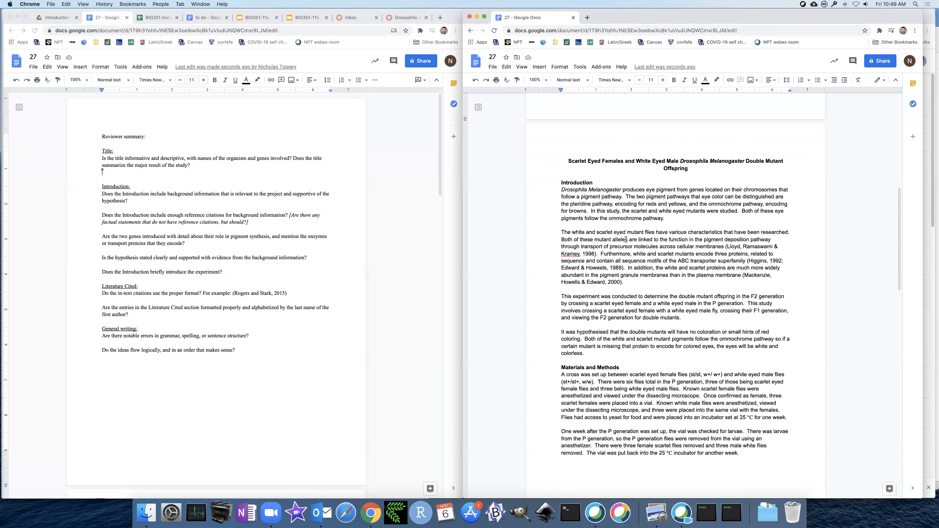
left_click(878, 81)
left_click(857, 112)
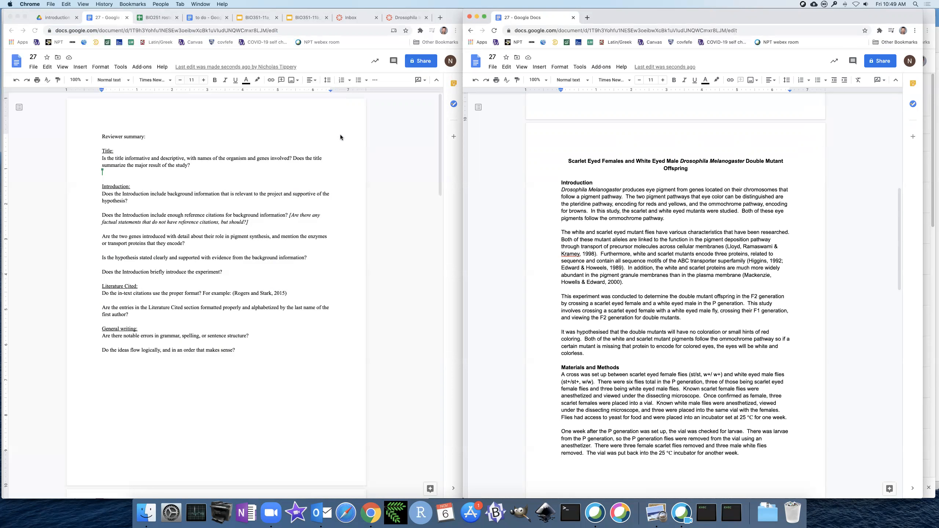
Step: Set the window with the reviewer summary questions back to Editing mode
left_click(365, 142)
left_click(418, 81)
left_click(373, 97)
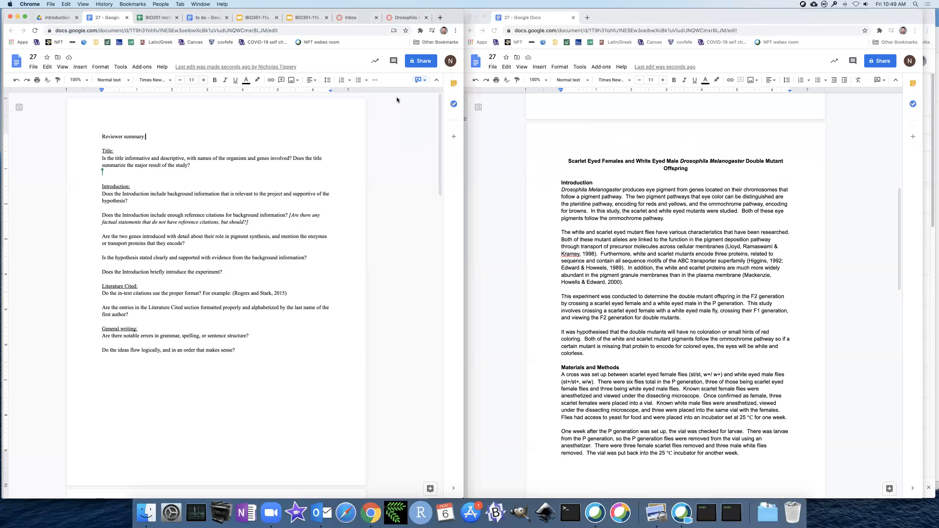
left_click_drag(115, 151, 200, 320)
left_click(295, 320)
Step: Examine how the species name and eye pigment are written in the Introduction's first sentence
left_click(650, 216)
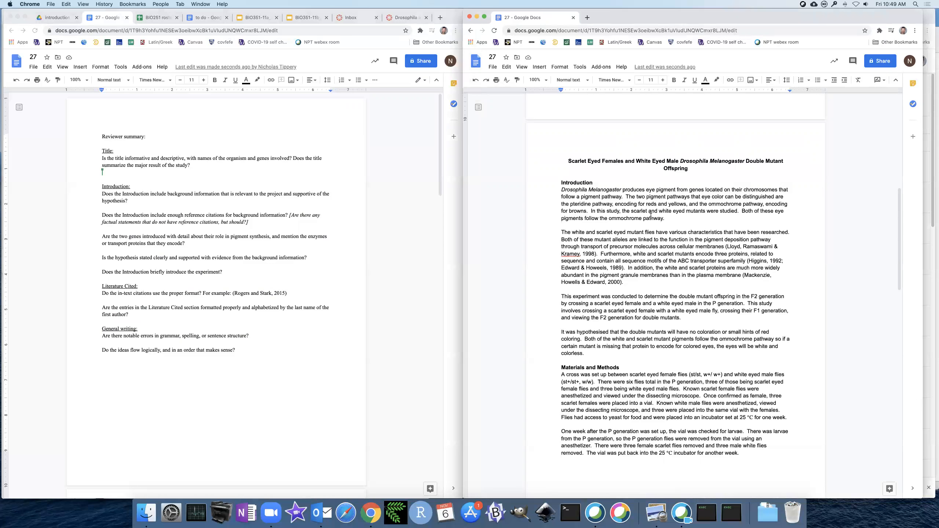
left_click(597, 189)
double_click(596, 188)
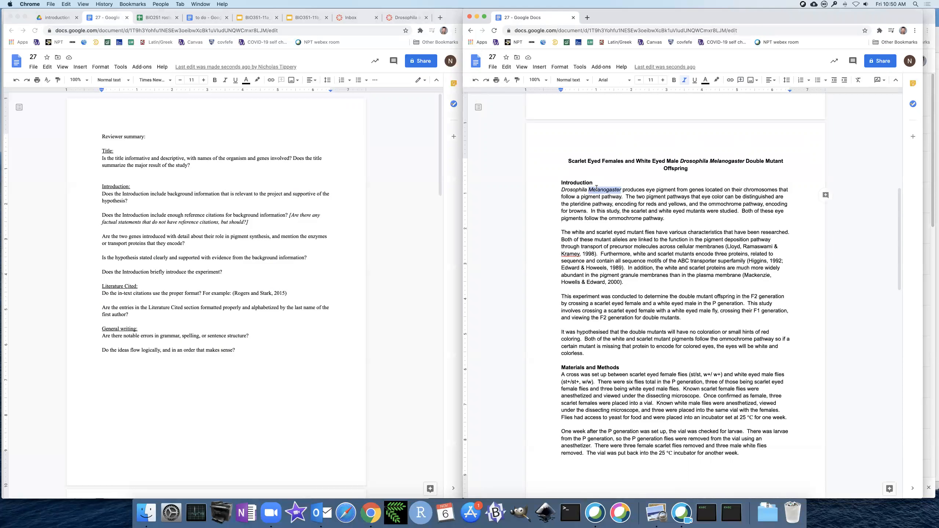
left_click(657, 204)
left_click(603, 188)
double_click(596, 189)
left_click(708, 197)
double_click(659, 189)
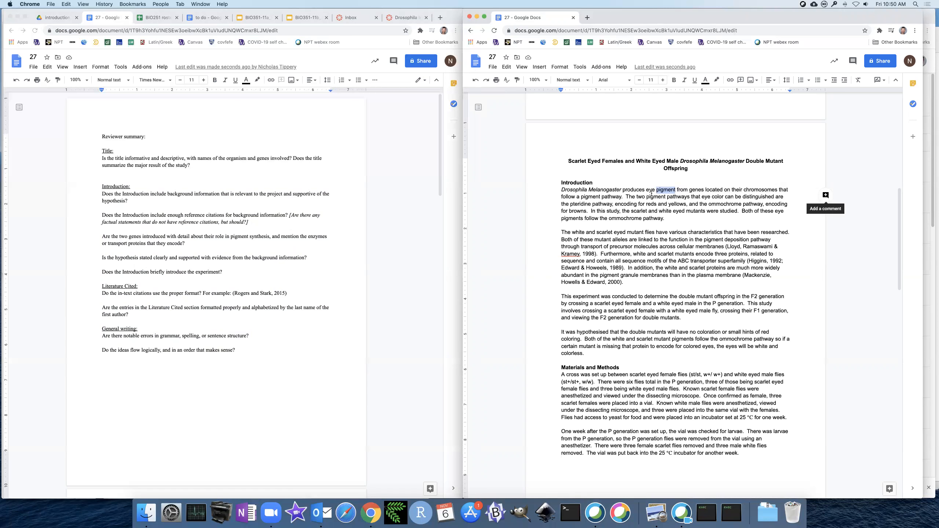
Step: Comment "The second word of a species binomial is not capitalized." on the Introduction's first "Melanogaster" and suggest replacing its "M" with "m"
double_click(602, 189)
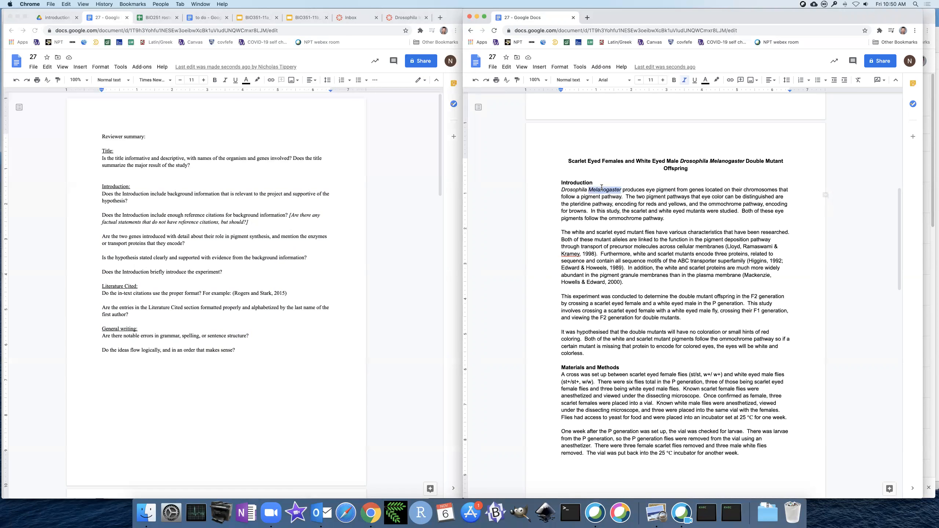
left_click(829, 195)
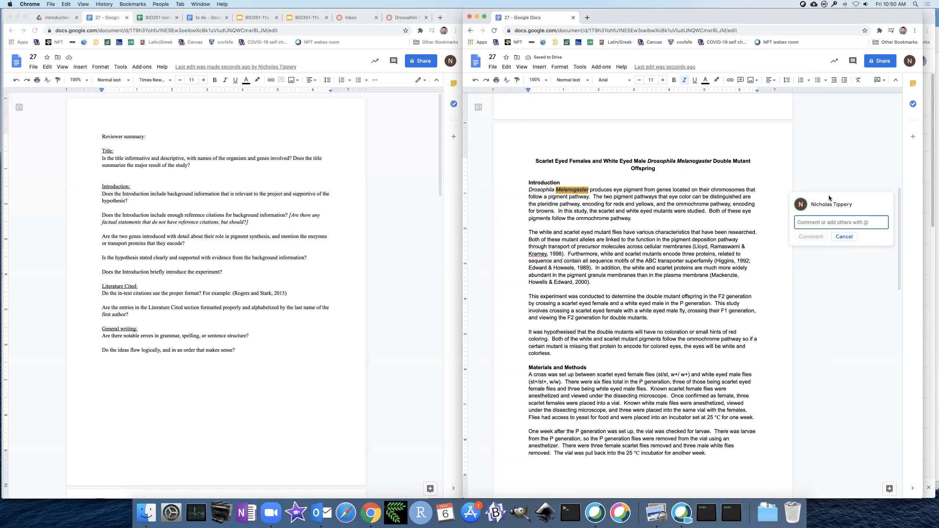
type("T")
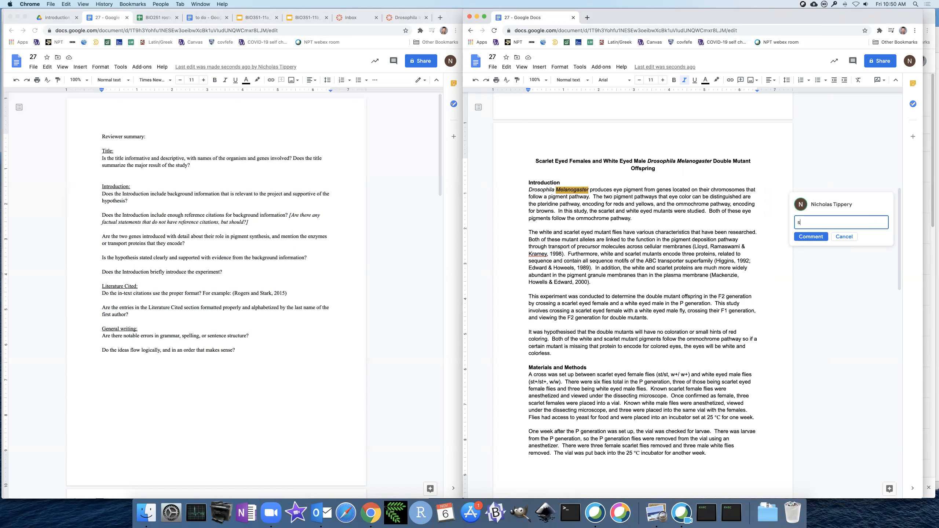
type("he second word of a species binomial is no")
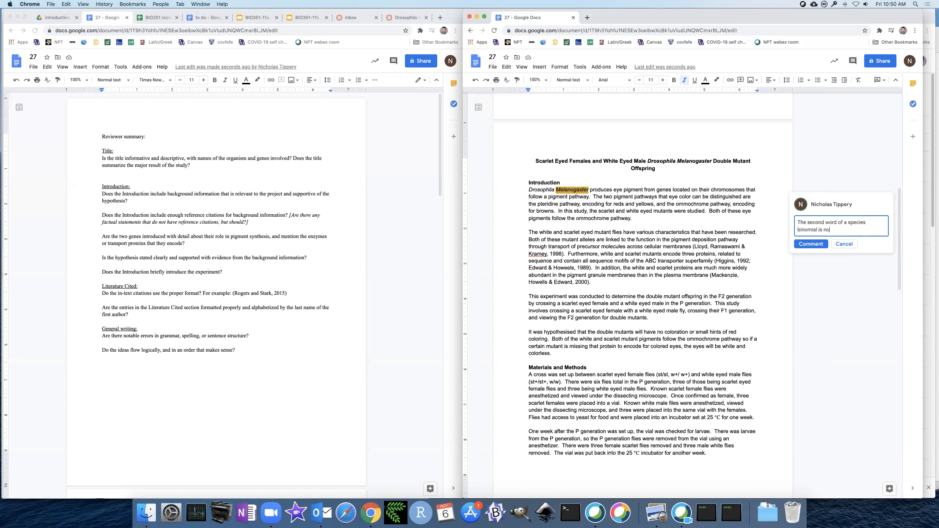
type("t capitalized.")
left_click(814, 245)
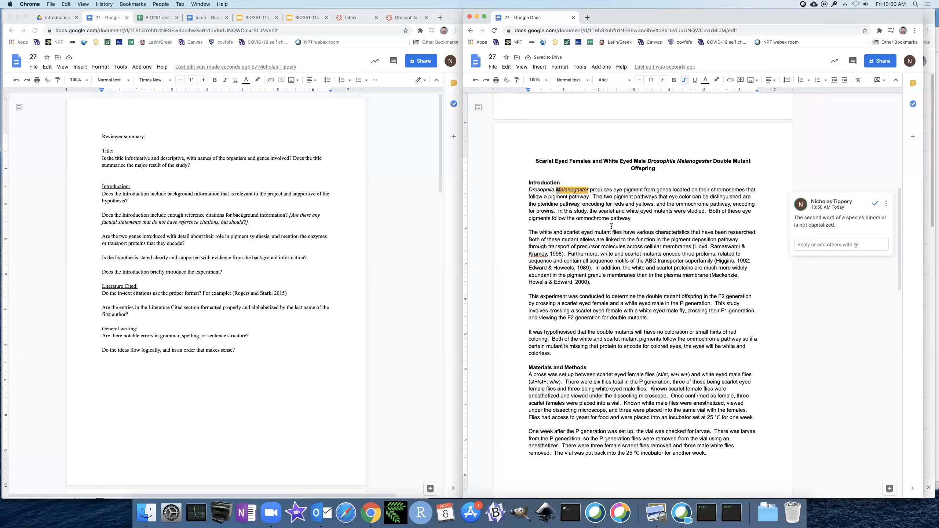
type("m")
left_click(637, 212)
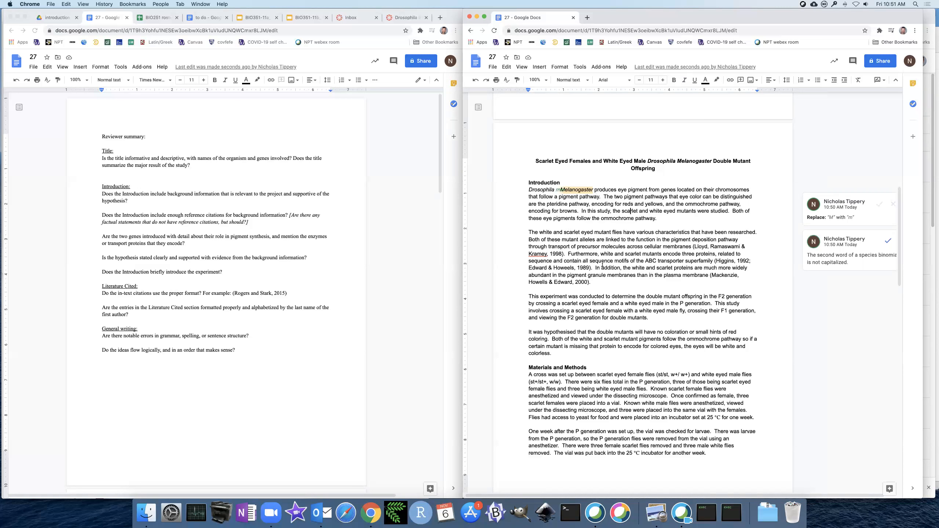
Step: Suggest italics for the gene names "white" and "scarlet" in the Introduction sentence beginning with "Furthermore"
double_click(543, 232)
double_click(607, 254)
key("super+i")
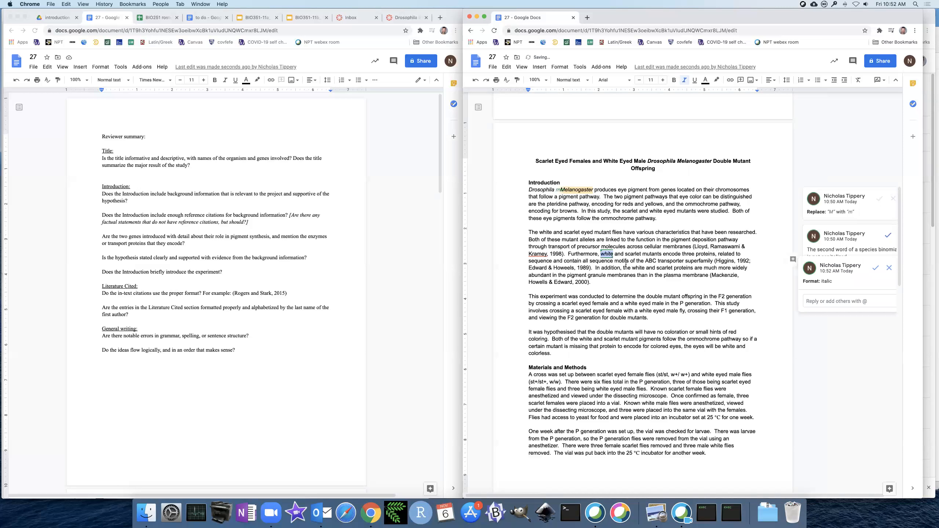
double_click(633, 254)
key("super+i")
left_click(666, 270)
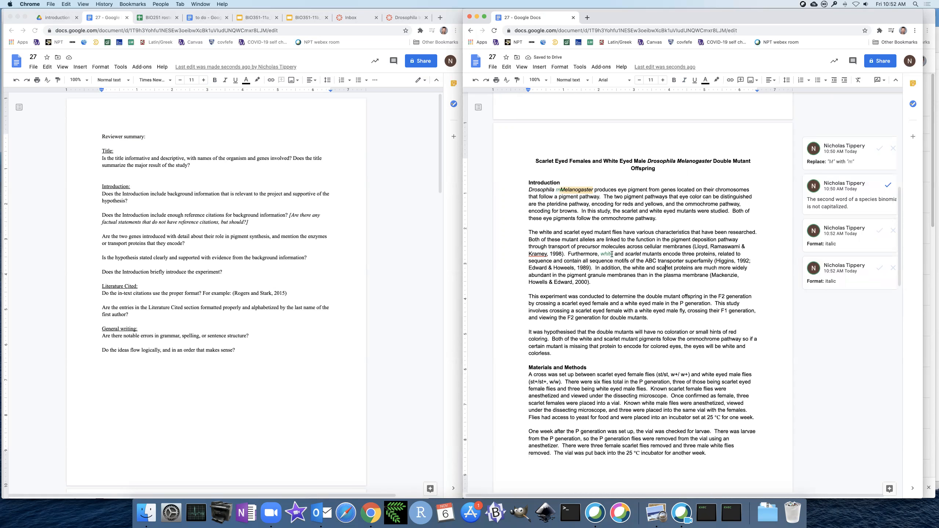
Step: Comment ""Scarlet" is the name of a gene and should be italicized." on "scarlet" in the Introduction sentence beginning with "Furthermore"
left_click(627, 253)
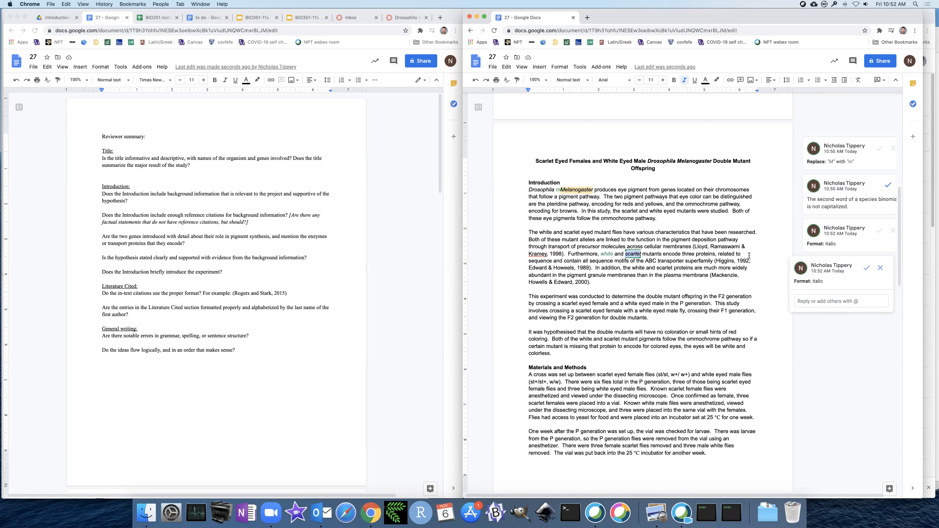
right_click(633, 255)
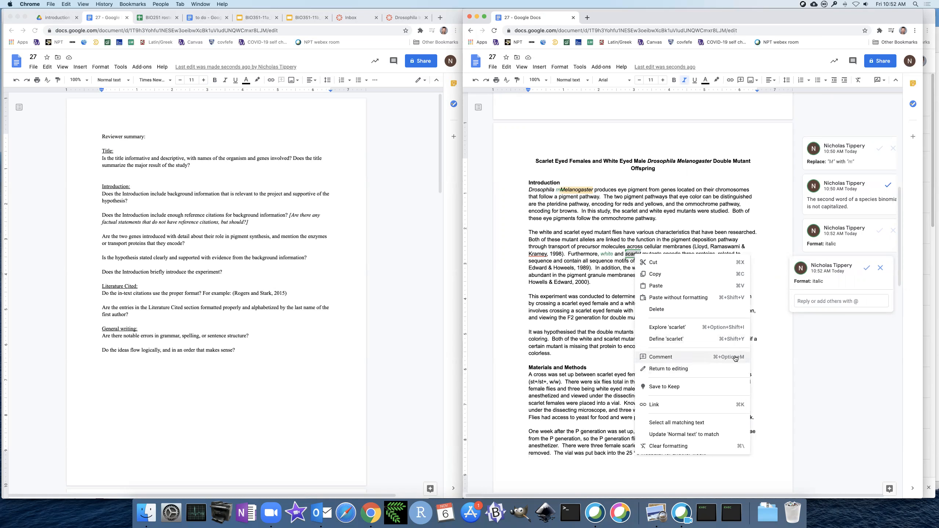
left_click(690, 357)
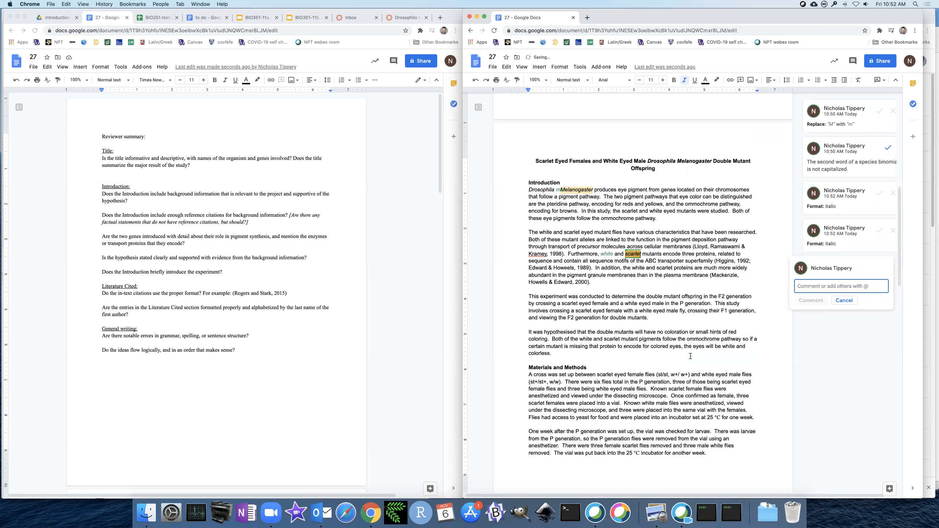
type("\"Scarlet\" is the na")
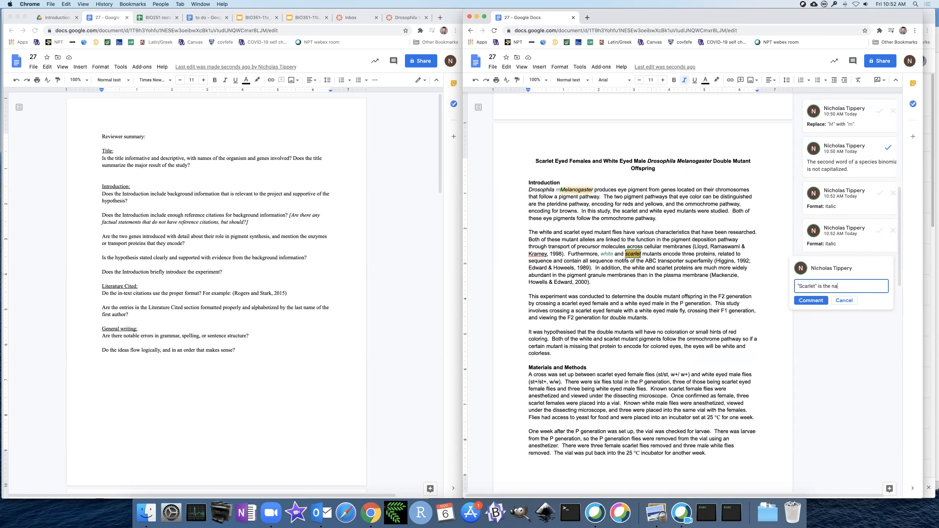
type("me of a gene and should be ")
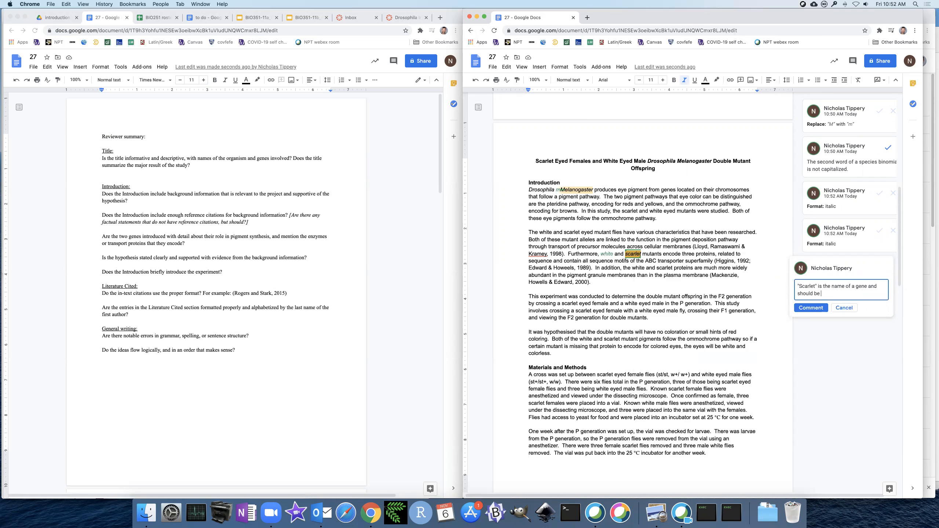
type("italicized.")
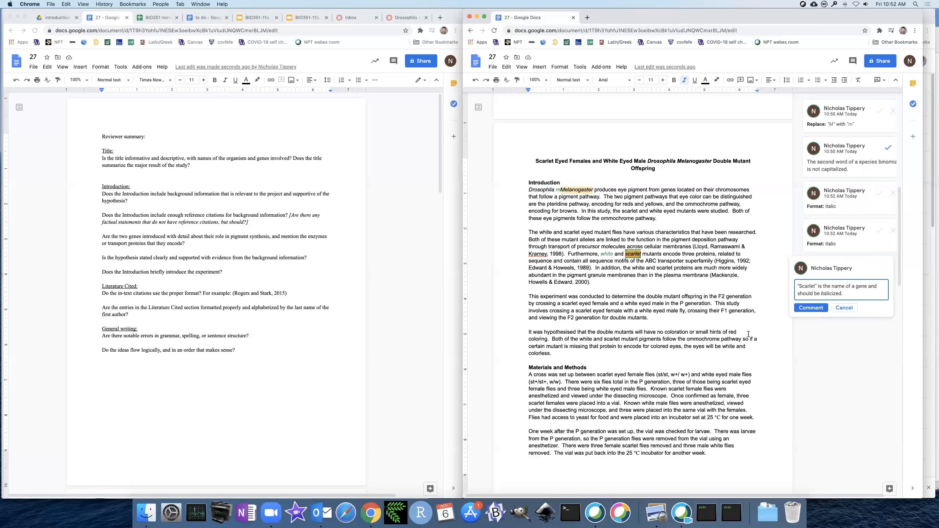
left_click(811, 307)
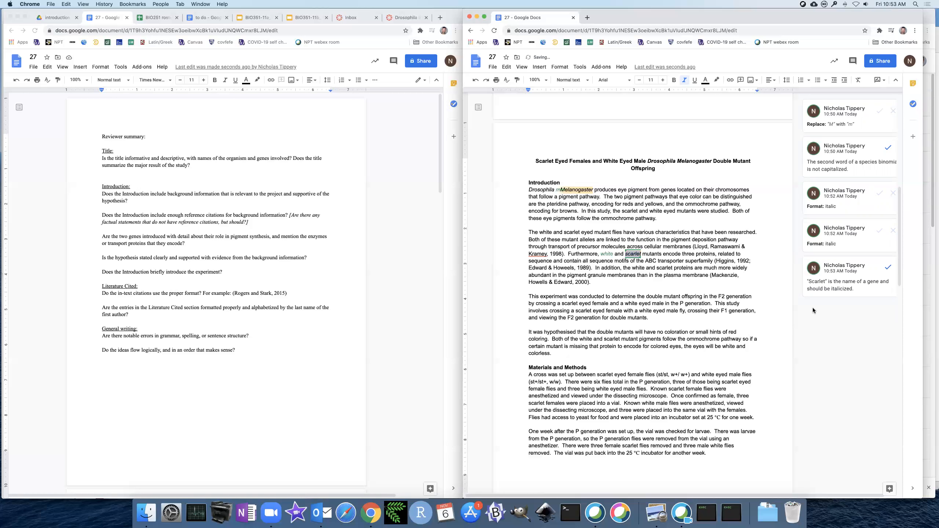
Step: Suggest italics for "white" and "mutant" in the hypothesis paragraph's sentence beginning with "Both of the"
left_click_drag(716, 262, 745, 262)
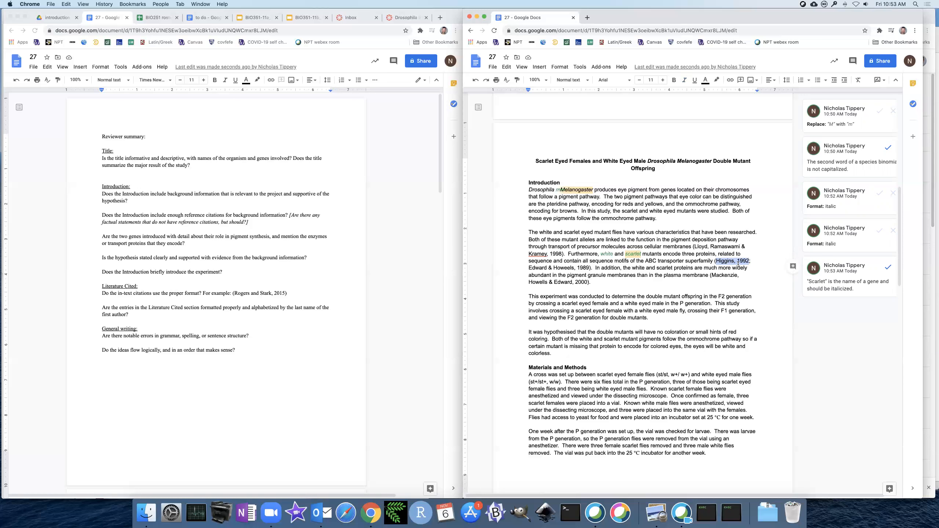
left_click(750, 261)
scroll(616, 283, "down", 5)
scroll(615, 283, "down", 1)
left_click(615, 284)
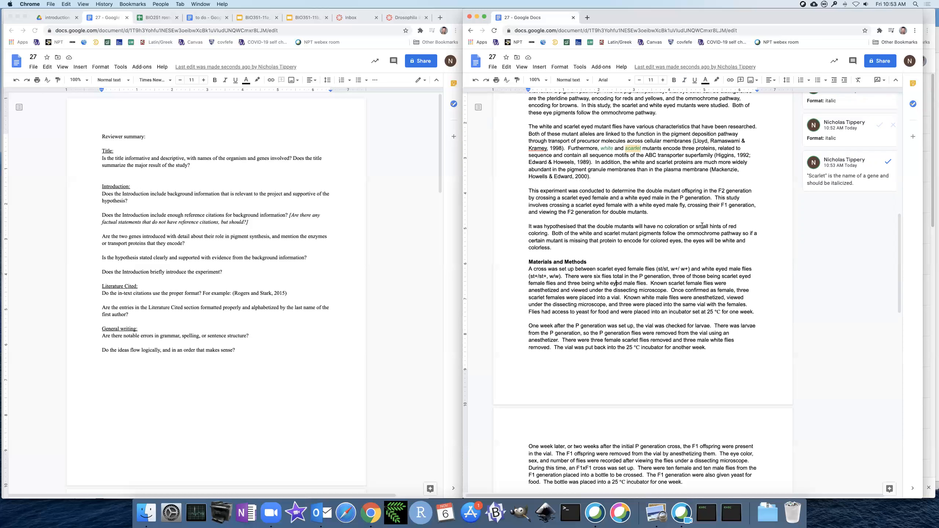
left_click_drag(529, 226, 583, 230)
double_click(588, 234)
key("super+i")
double_click(630, 234)
key("super+i")
left_click(654, 234)
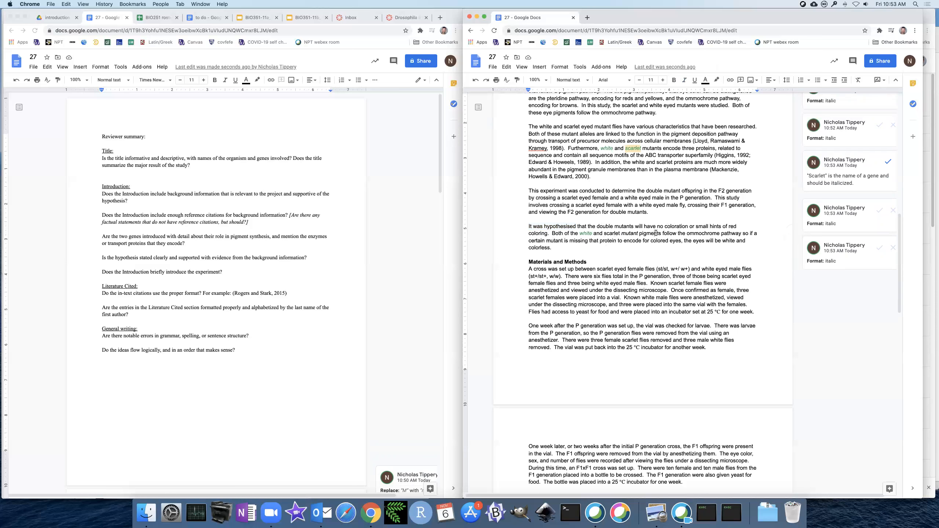
Step: Comment "The white gene is also involved in the pteridine pathway." on the phrase "follow the ommochrome pathway" in the hypothesis paragraph
left_click_drag(663, 233, 740, 232)
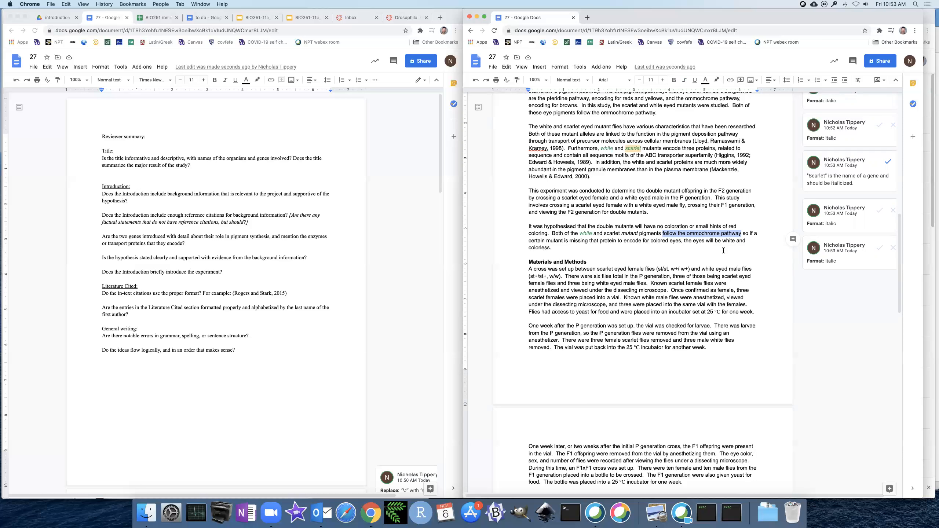
left_click(793, 239)
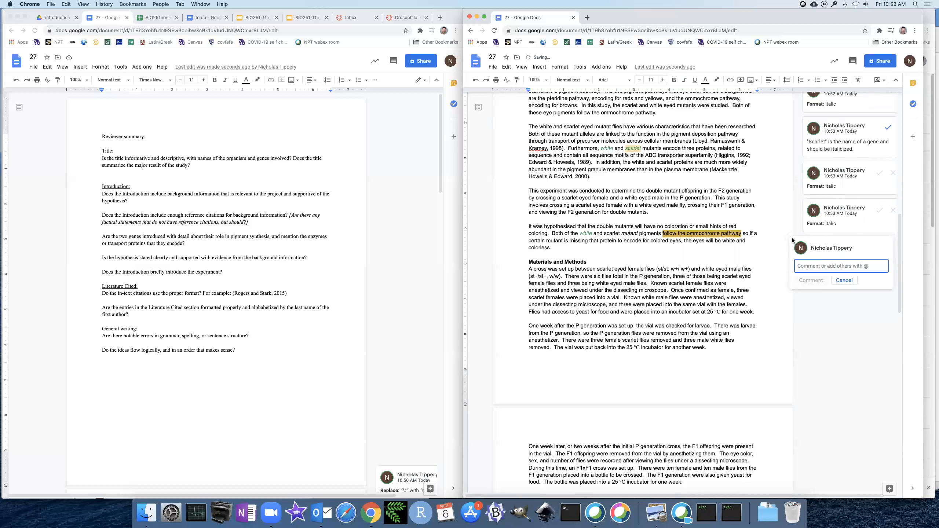
type("The white ")
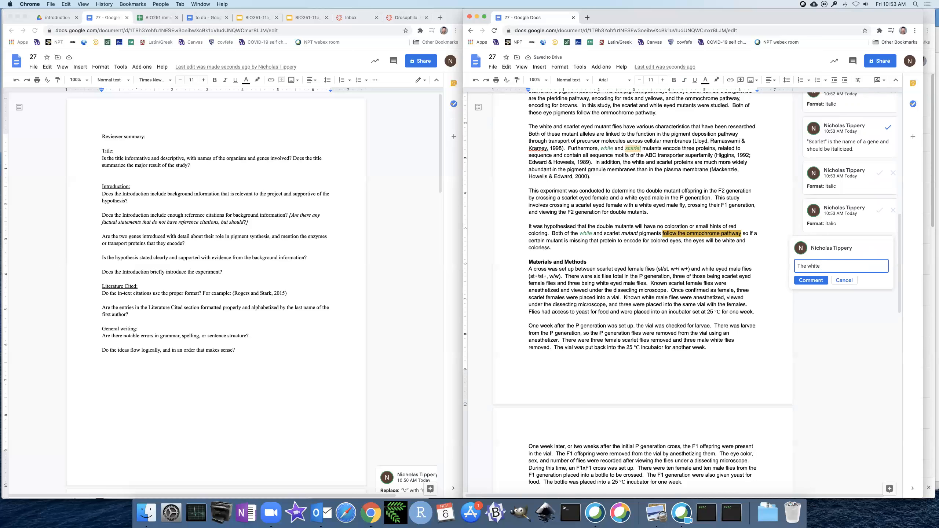
type("gene is also involved in the pteridi")
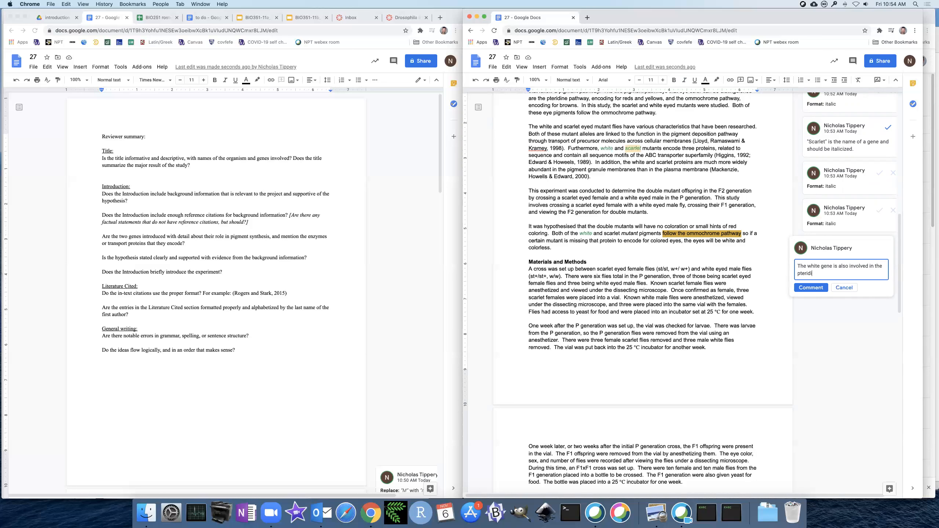
type("ne pathway.")
left_click(811, 287)
Step: Suggest an "X" before each "w+" of the scarlet females' genotype in Materials and Methods, with both "w+" alleles as superscripts
left_click(660, 270)
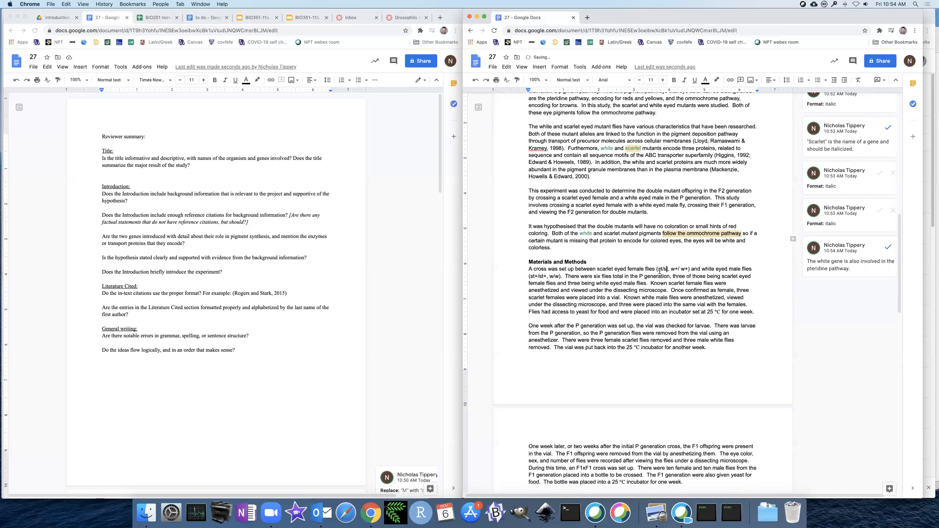
left_click(671, 271)
type("X")
key("Right")
key("Right")
key("Right")
key("Right")
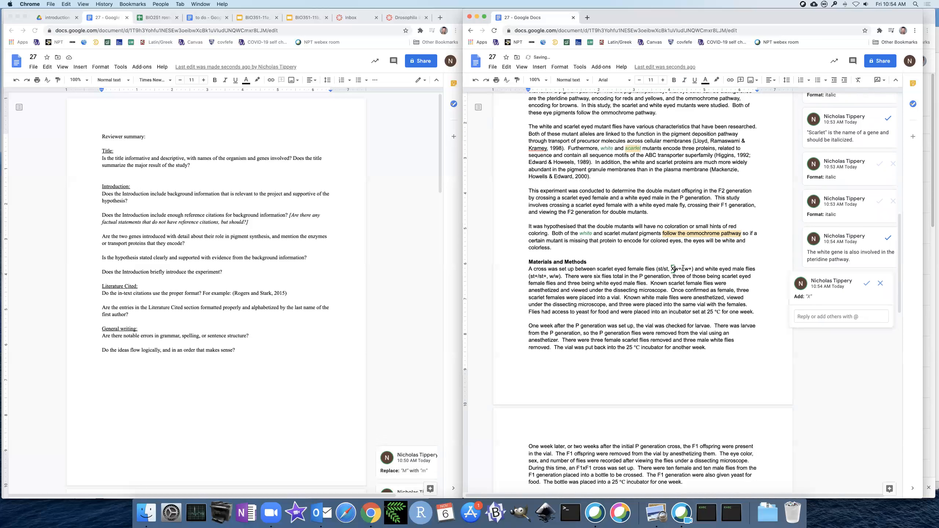
type("X")
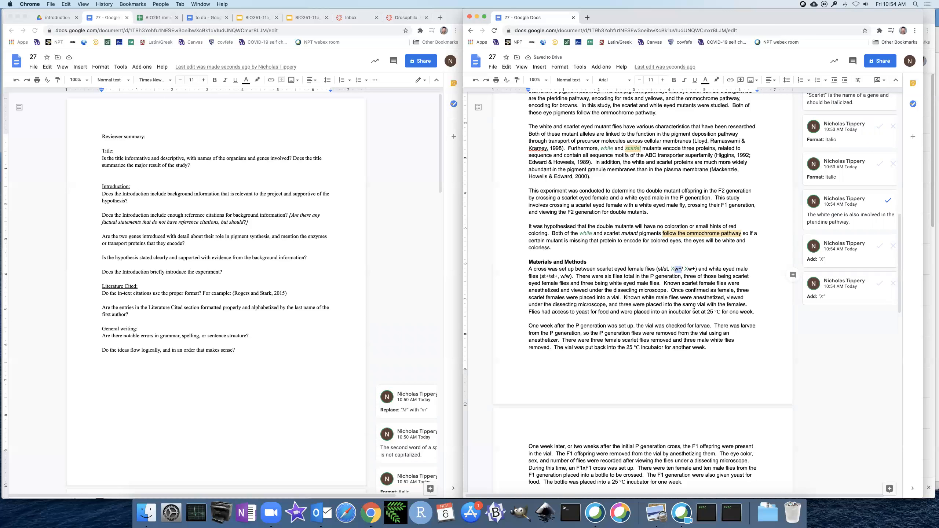
key("super+period")
left_click_drag(686, 269, 692, 270)
key("super+period")
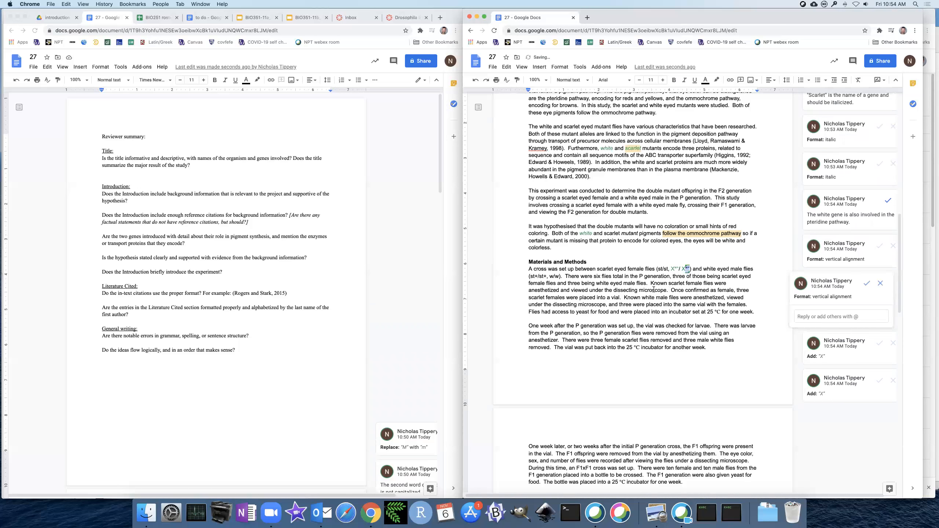
Step: Suggest changing the white males' "w/w" genotype by adding "X", superscripting the first "w" and replacing the second with "Y"
left_click(549, 276)
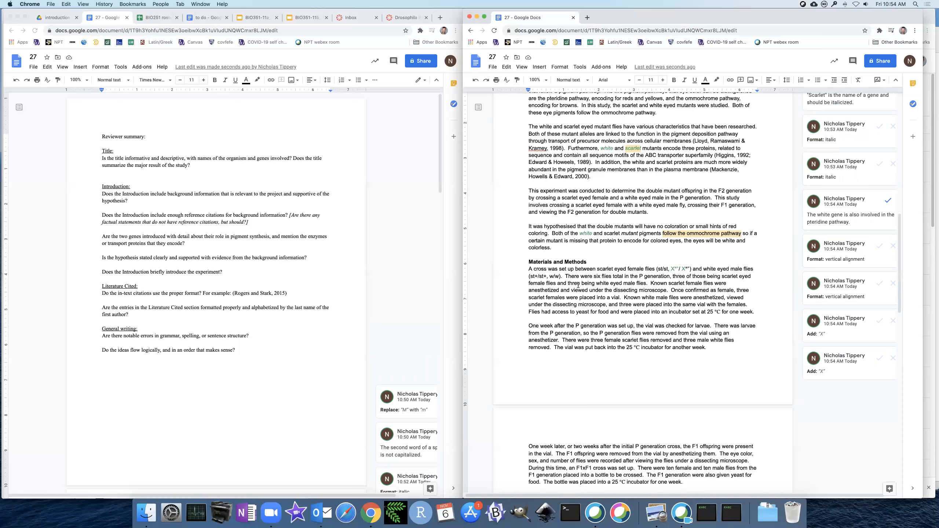
left_click(553, 276)
type("X")
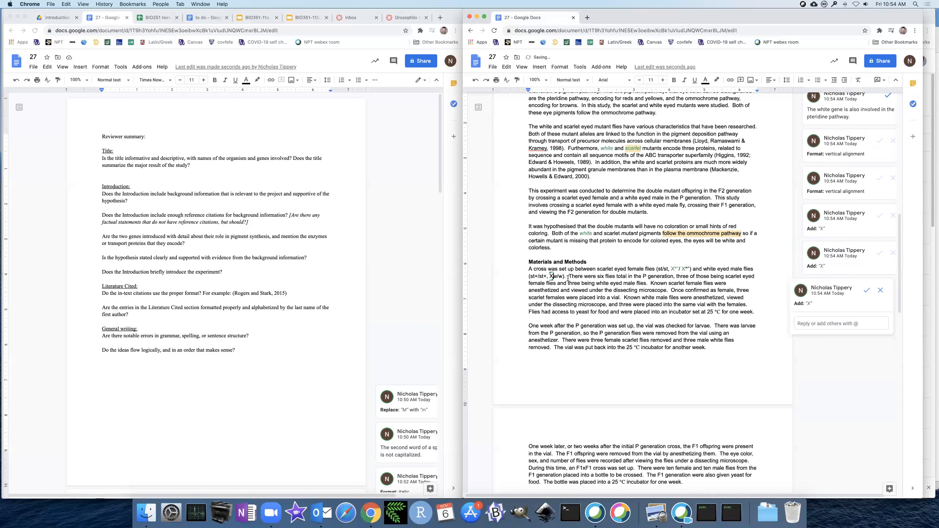
left_click_drag(553, 276, 557, 276)
key("super+period")
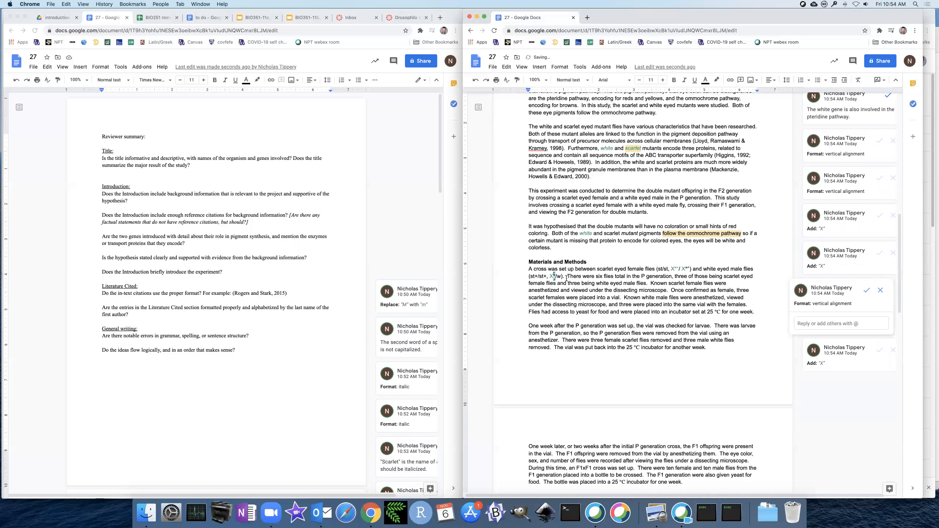
type("Y")
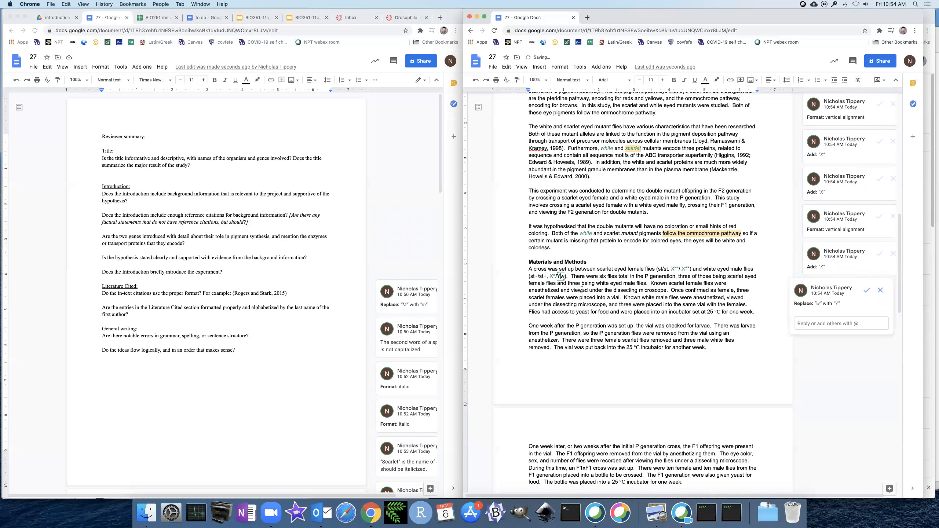
Step: Comment "Give some indication of the results." on the word "Offspring" in the paper's title
scroll(577, 292, "down", 3)
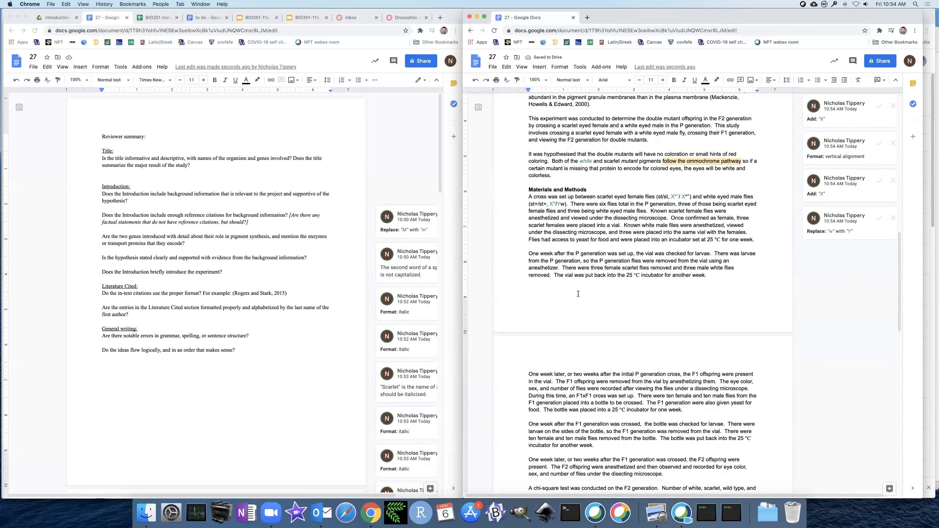
scroll(578, 294, "down", 3)
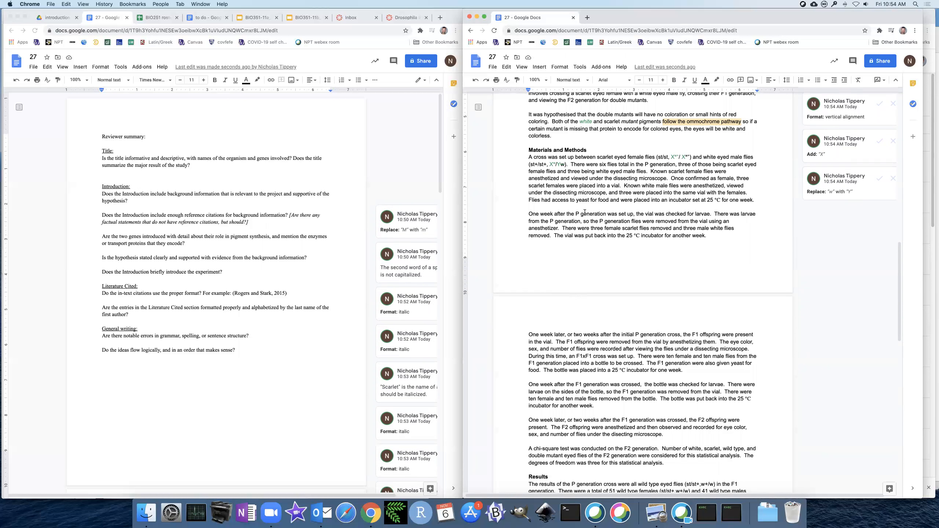
scroll(586, 211, "up", 5)
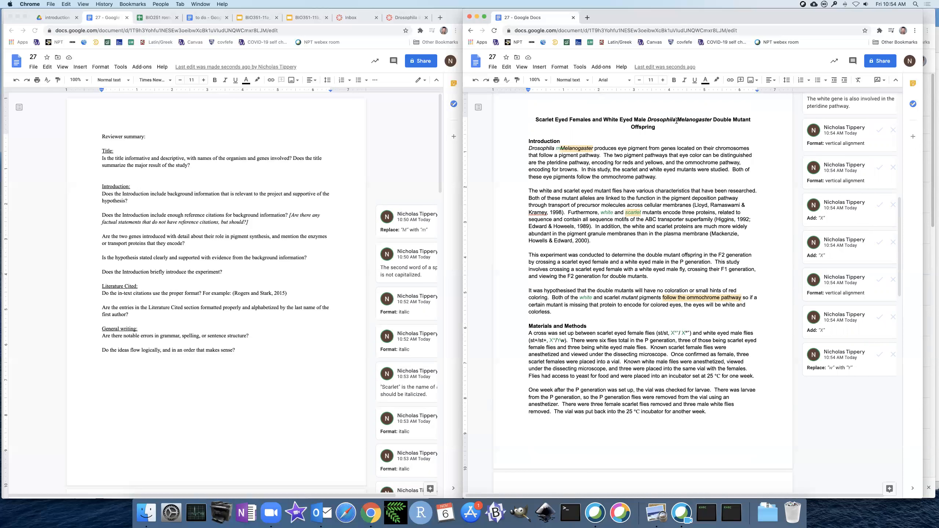
triple_click(647, 127)
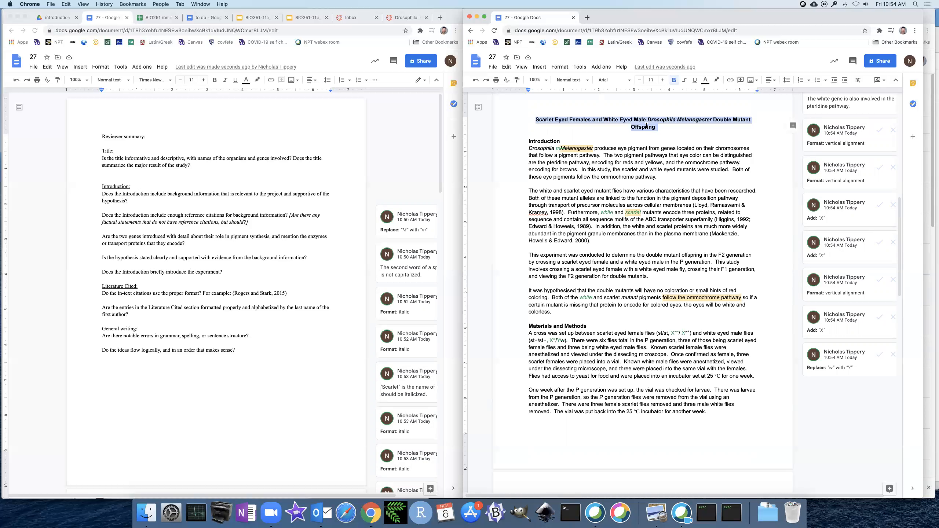
double_click(646, 127)
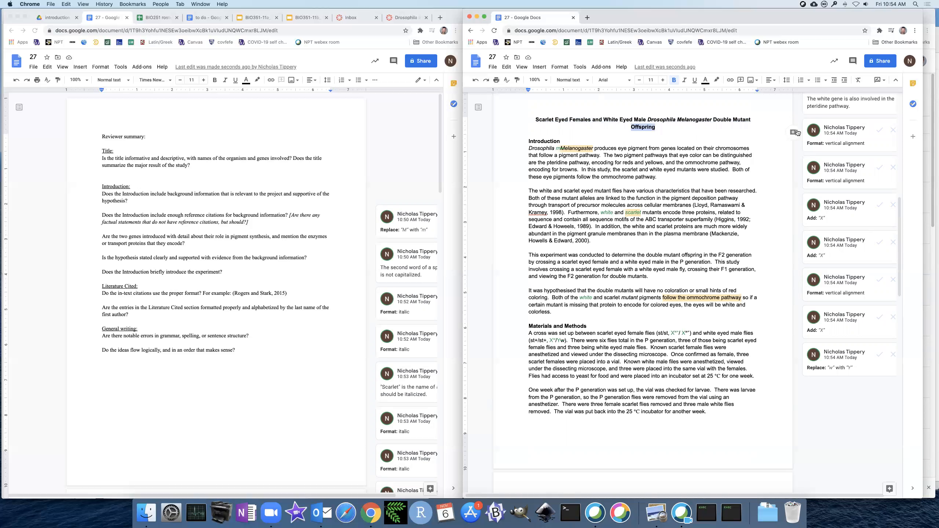
left_click(793, 126)
type("Give")
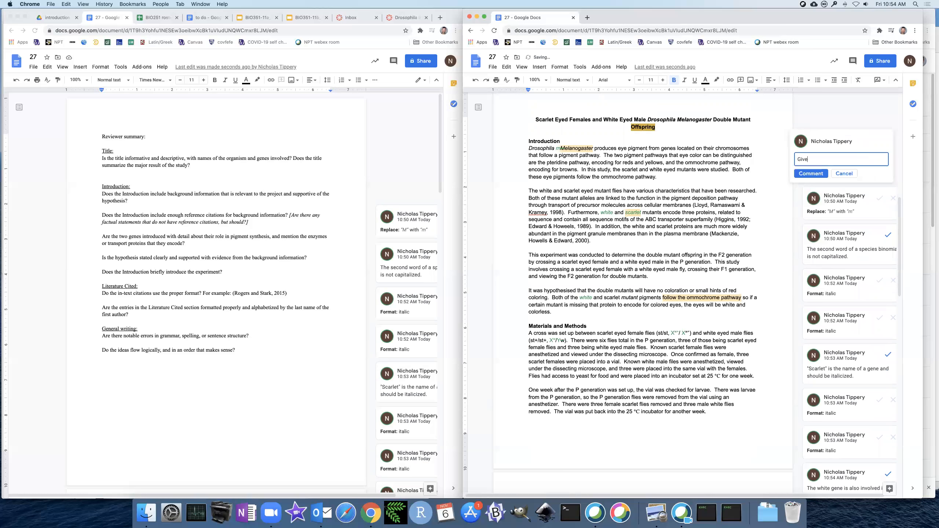
type(" some indication of the results.")
left_click(811, 173)
Step: Examine the Results section, the F2 offspring table and the formatting of the entries under References
scroll(695, 209, "down", 9)
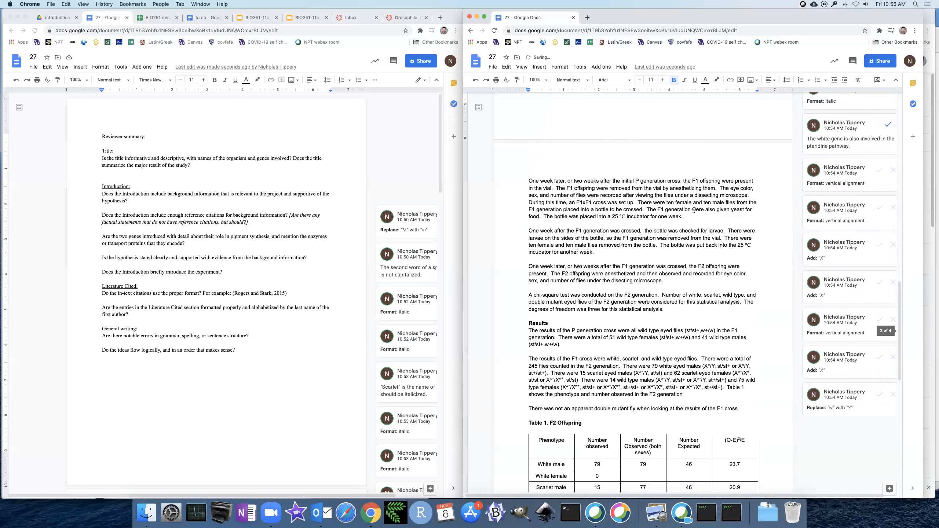
scroll(694, 210, "down", 8)
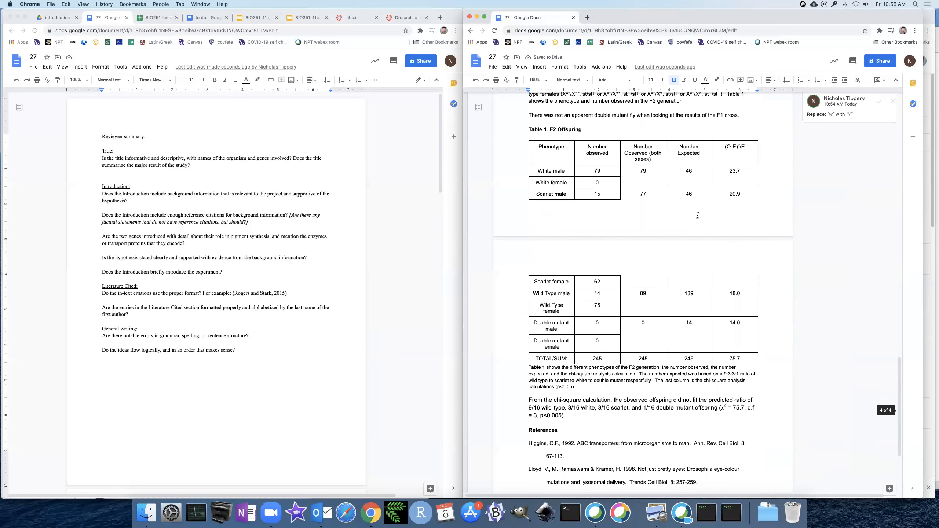
scroll(698, 215, "up", 4)
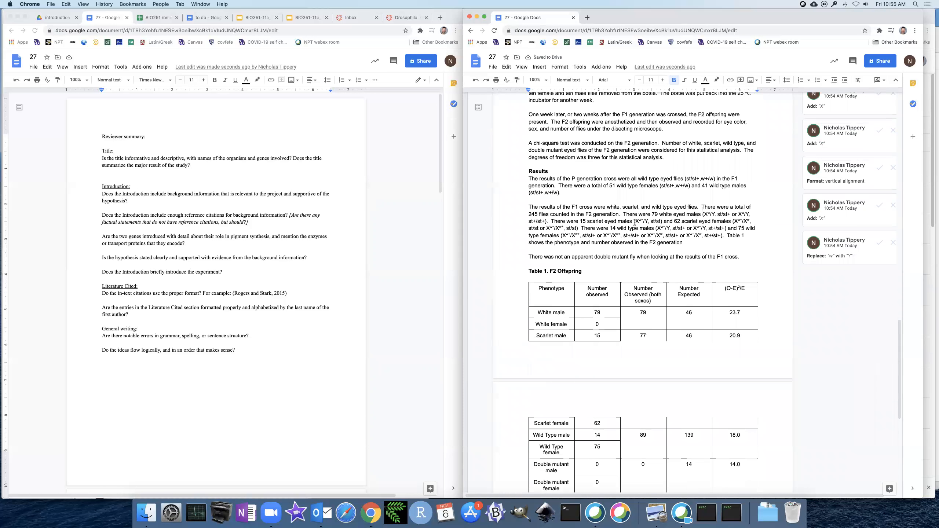
scroll(635, 222, "down", 8)
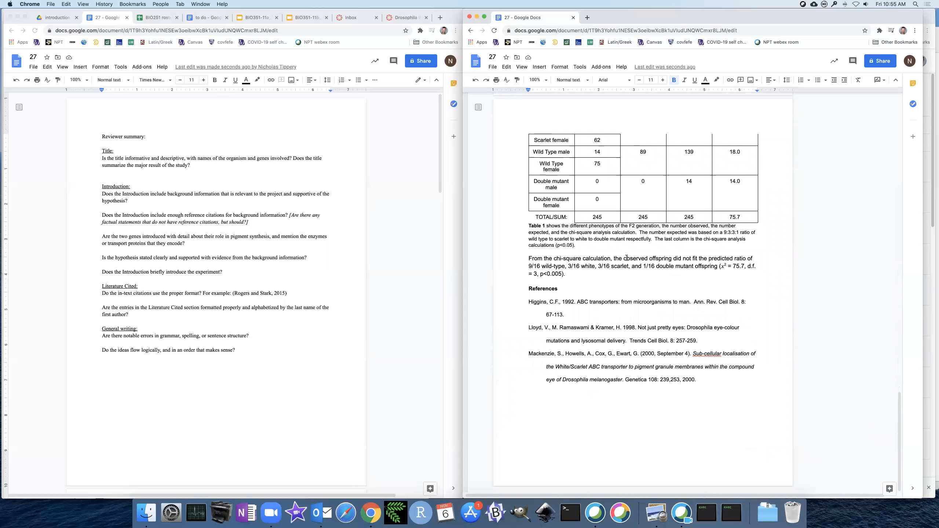
left_click_drag(526, 302, 723, 368)
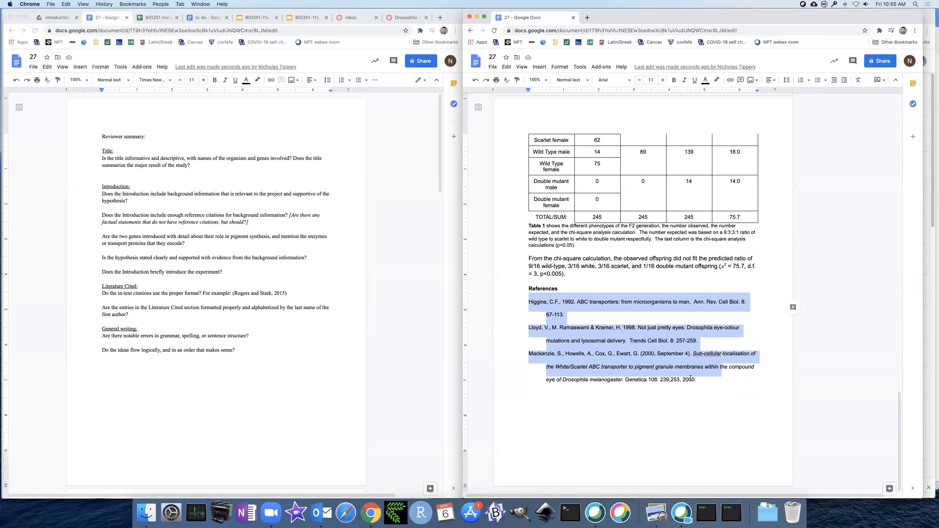
left_click_drag(736, 317, 741, 309)
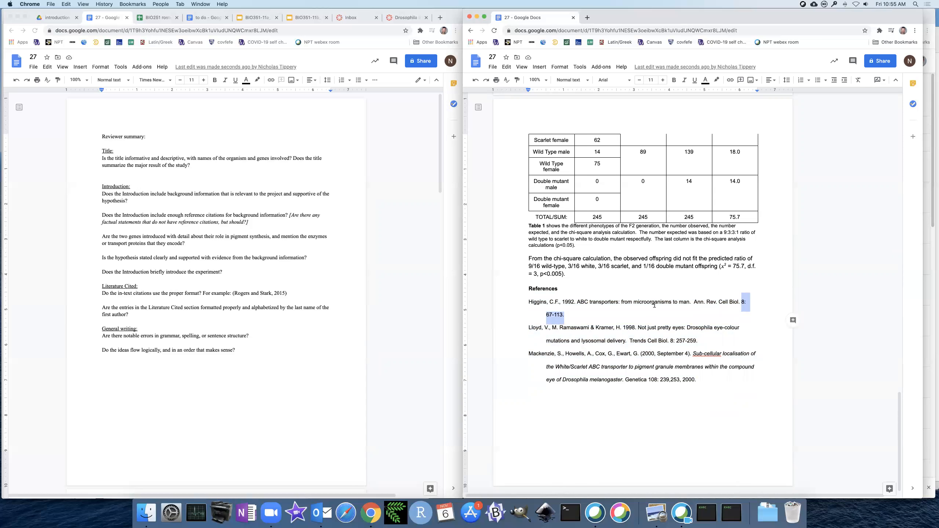
scroll(652, 305, "up", 15)
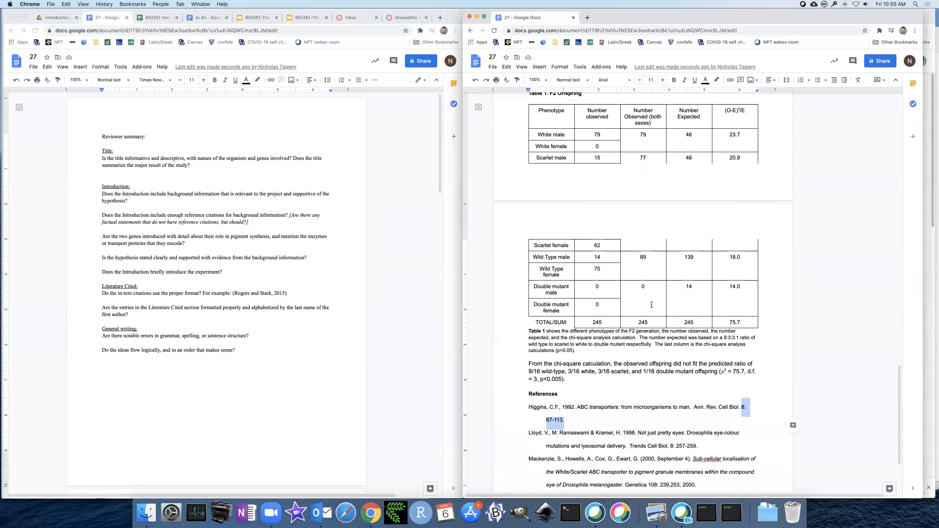
Step: Answer the Title question in the reviewer summary with "Mostly good, needs to suggest something about the results."
scroll(651, 304, "down", 2)
scroll(724, 232, "up", 3)
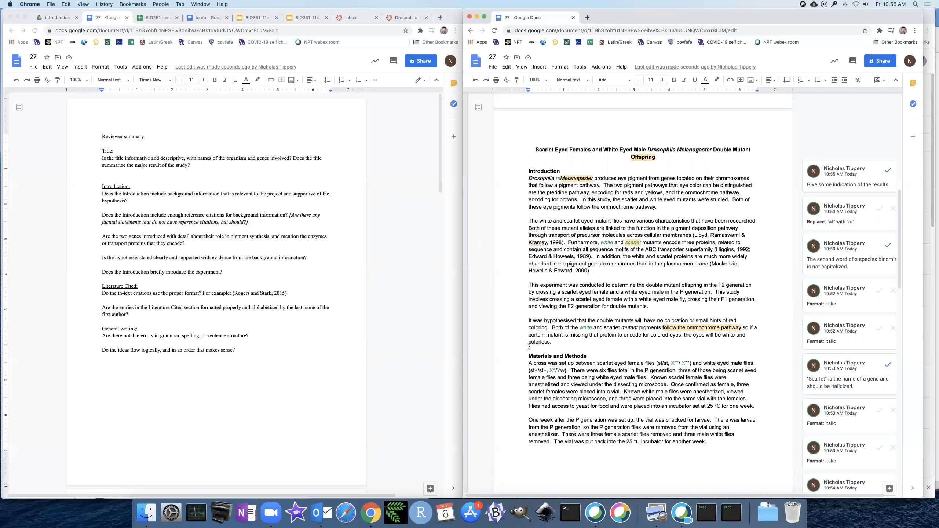
left_click(201, 176)
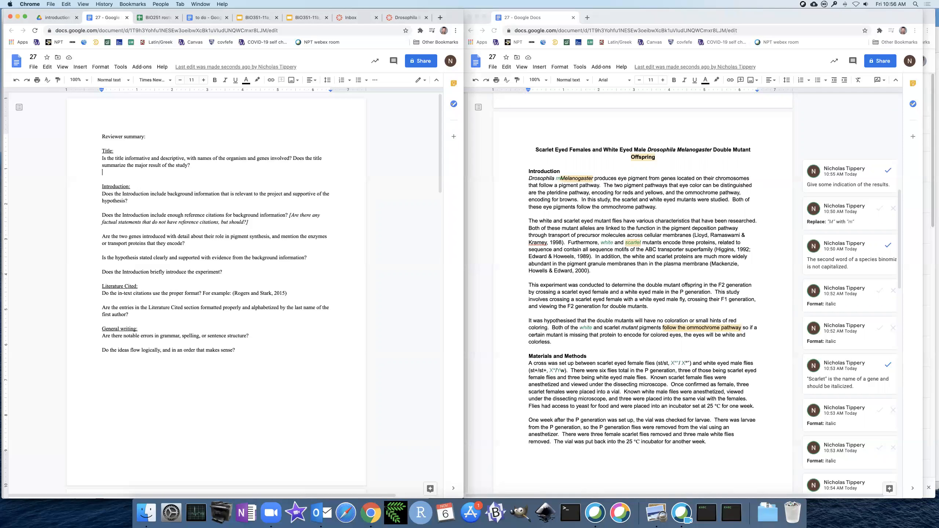
key("Return")
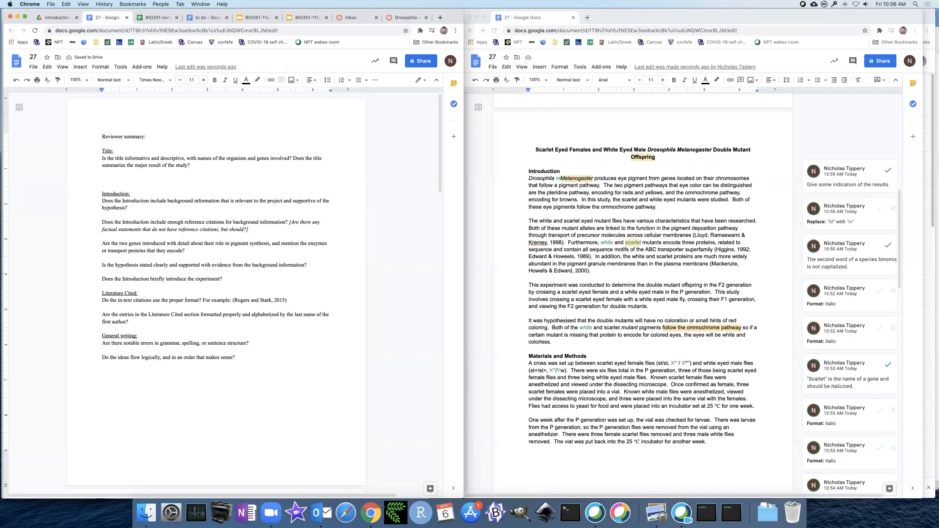
type("Mostly good, needs to suggest something about the re")
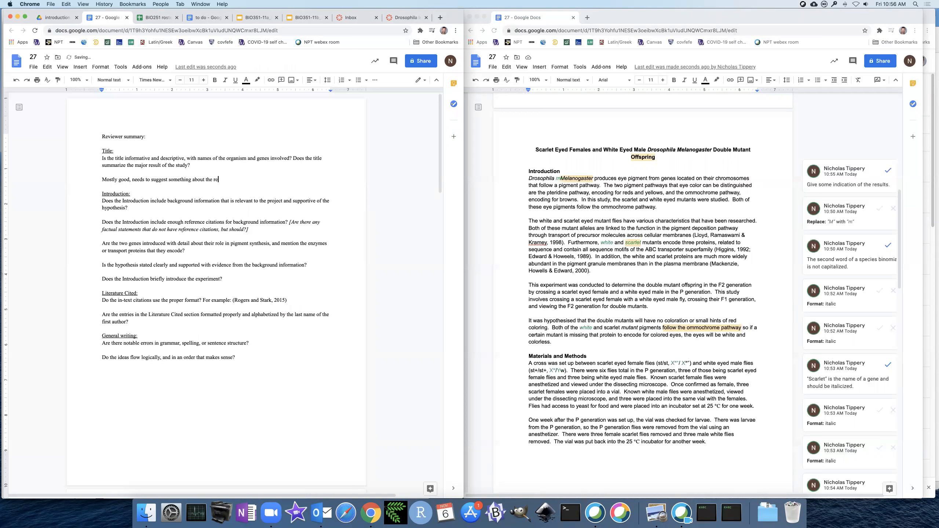
type("sults")
Step: Answer "Looks good." below the Introduction question about relevant background information supporting the hypothesis
left_click(215, 212)
key("Return")
key("Return")
type("Looks")
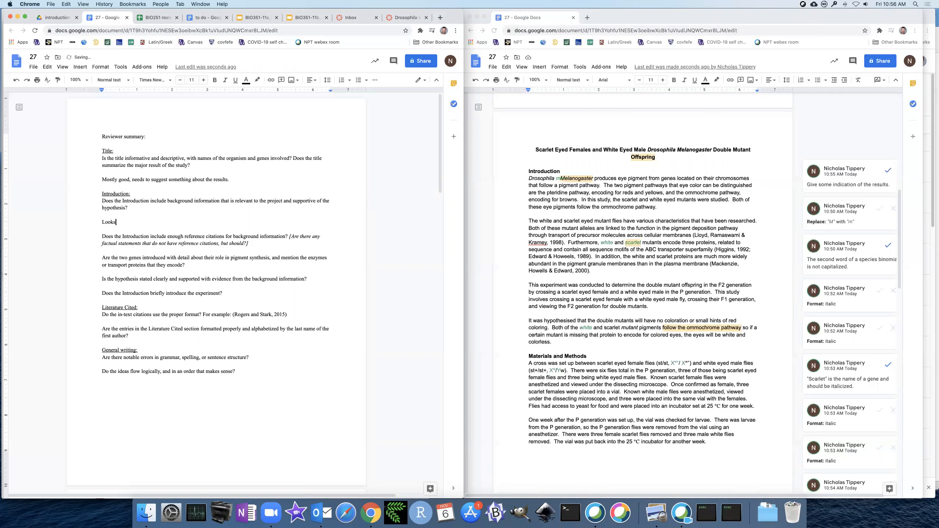
type(" good.")
Step: Answer "Looks good." in non-italic text below the question about enough reference citations for background information
left_click(248, 243)
key("Return")
key("Return")
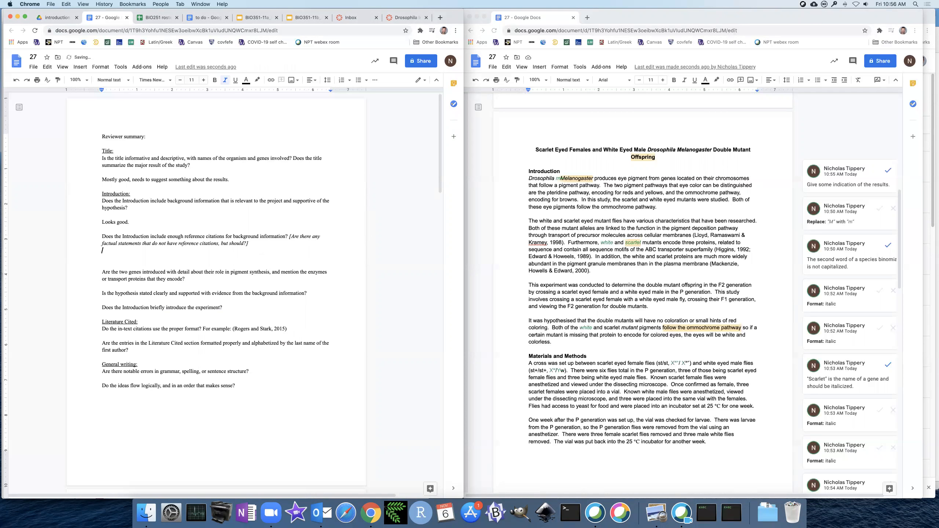
key("super+i")
type("Looks good.")
Step: Check the paper's transporter and pigment deposition wording and answer the two-genes question: "Maybe include a little bit more about how transporters relate to the final eye color pigments."
double_click(662, 250)
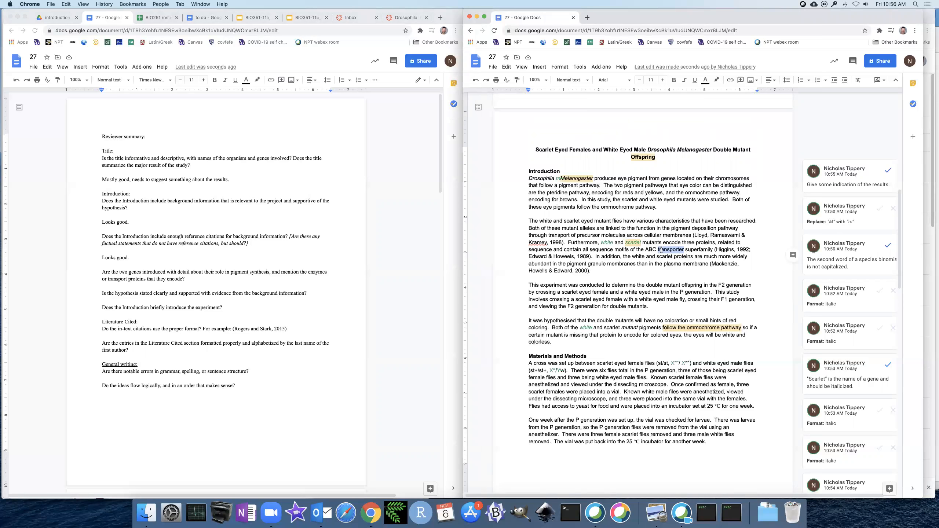
double_click(595, 236)
left_click(658, 234)
double_click(585, 235)
left_click_drag(669, 228, 717, 228)
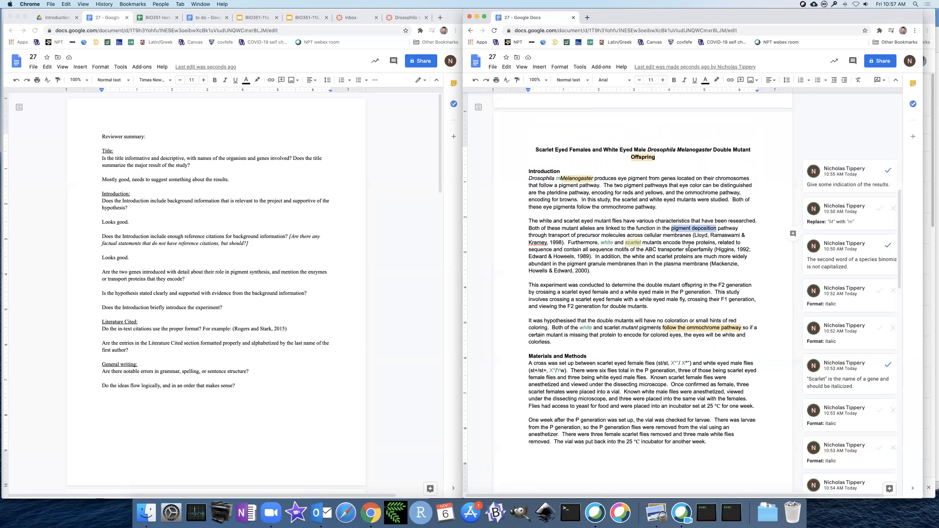
left_click(246, 274)
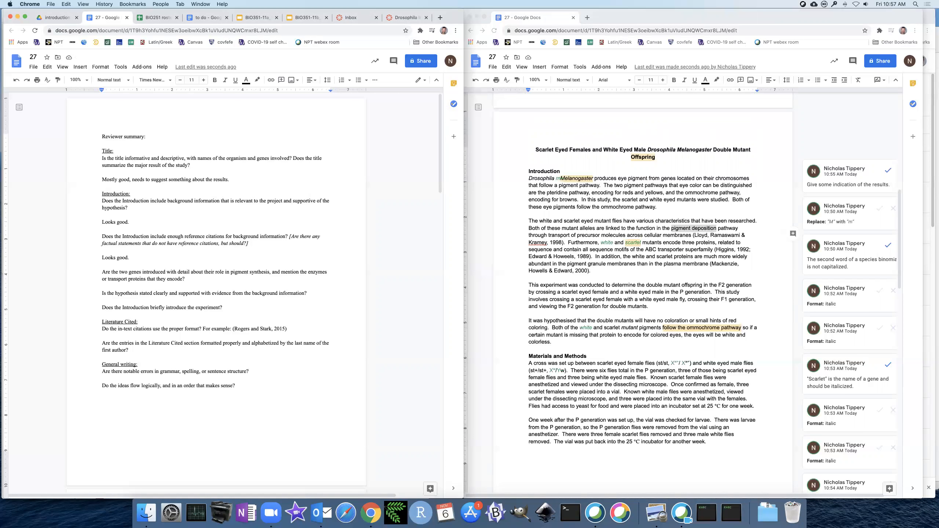
key("Return")
key("Return")
type("Maybe include a little bit more about how transporters relate to the ")
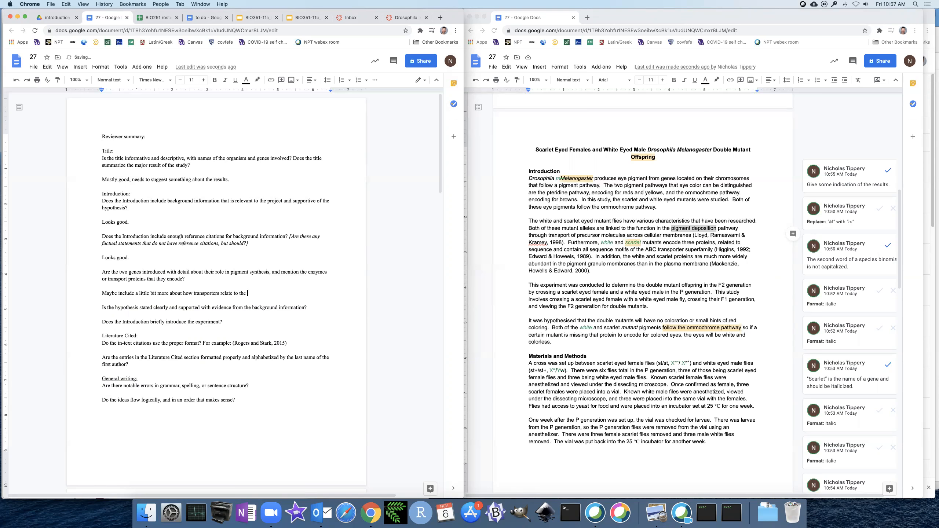
type("final eye color pigment")
Step: Answer the hypothesis question in the reviewer summary with "Include something about the red pigments (the pteridine pathway)."
left_click(314, 305)
key("Return")
key("Return")
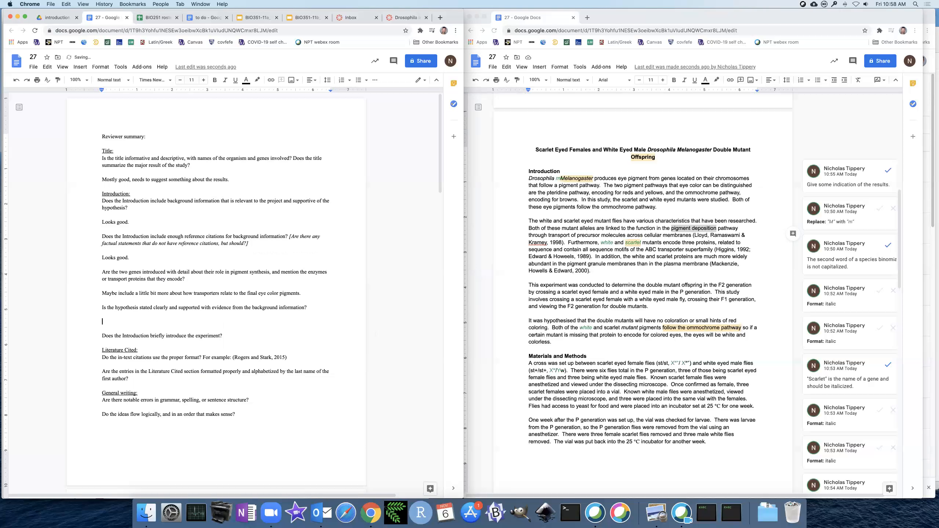
type("Include something about the red pigments (the p")
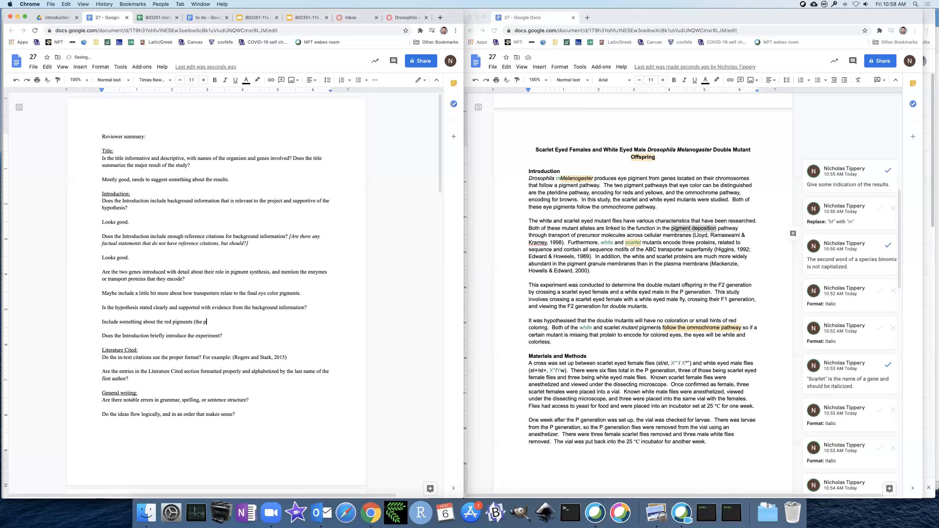
type("teridine pathway).")
left_click_drag(260, 321, 258, 317)
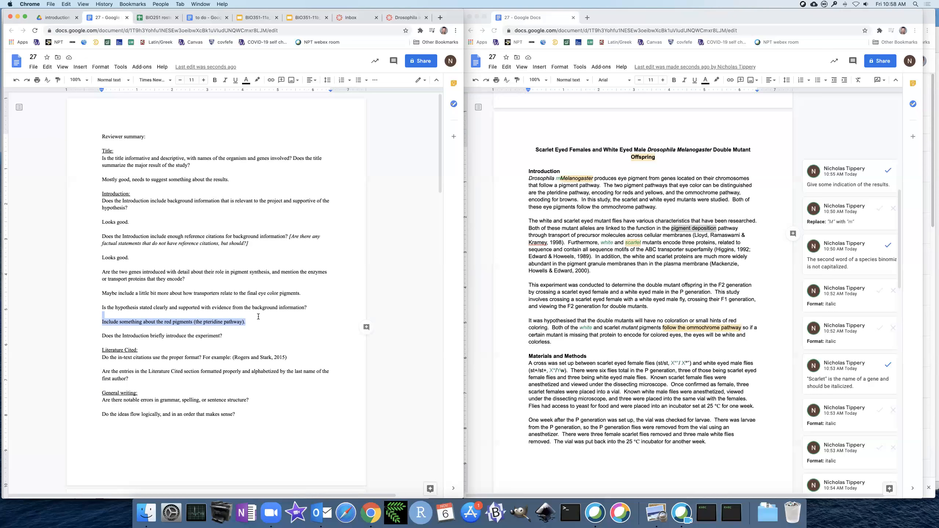
Step: Answer "Looks good." below the question on whether the Introduction briefly introduces the experiment
left_click(250, 333)
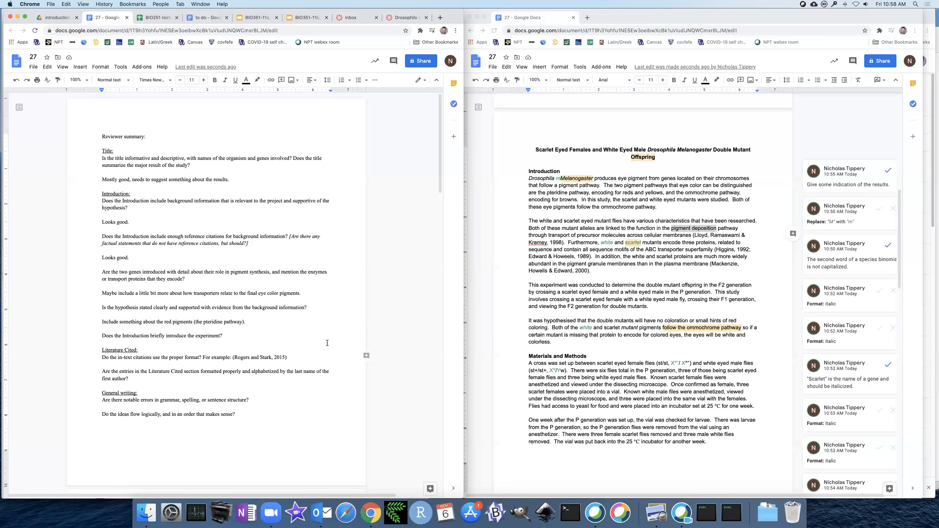
key("Return")
key("Return")
type("L")
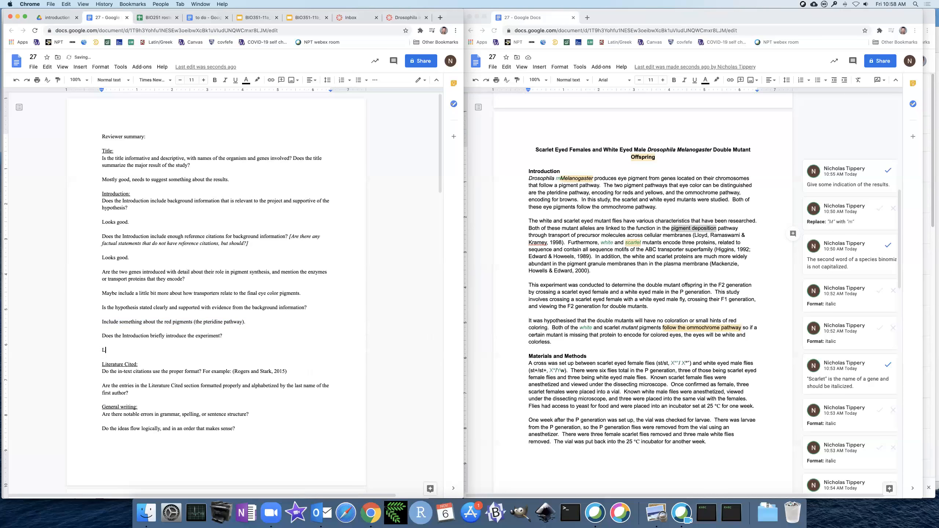
type("ooks good.")
Step: Examine the paper's in-text citations in the Introduction and the entries under References
left_click(646, 295)
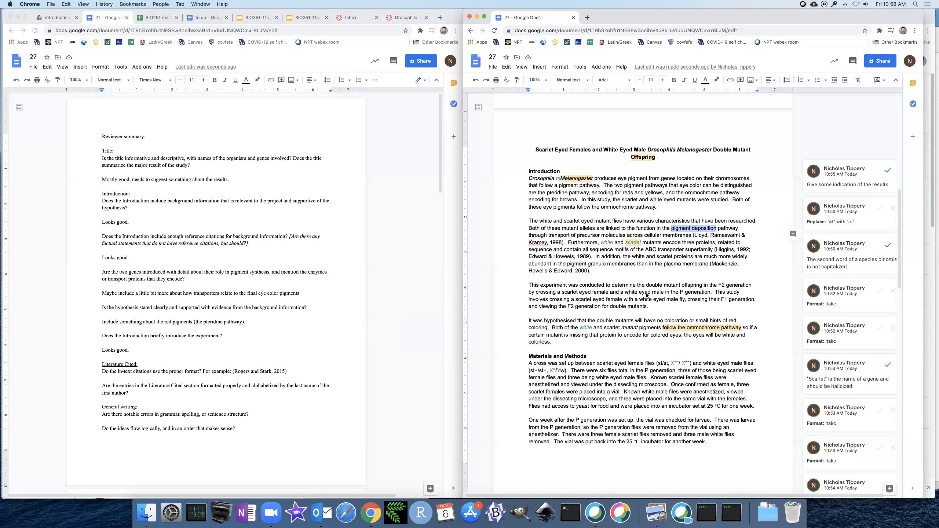
scroll(643, 298, "down", 7)
scroll(632, 304, "up", 5)
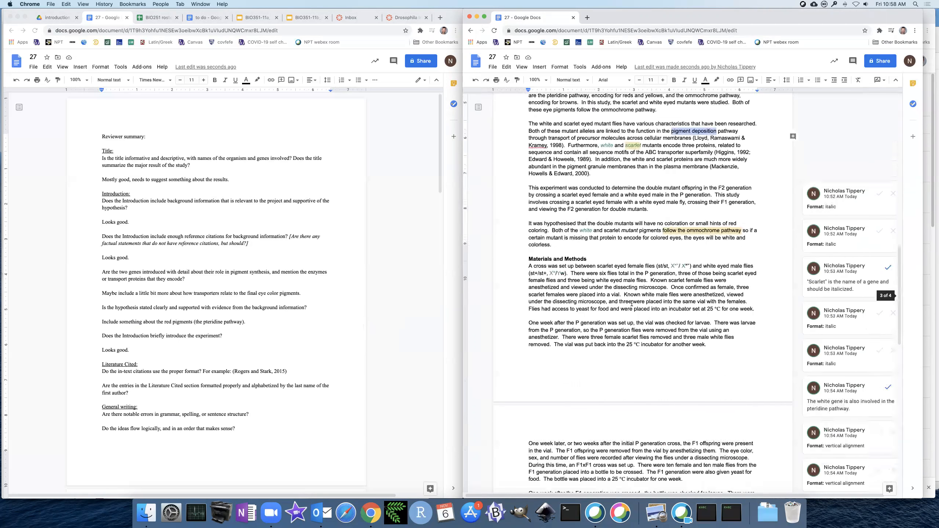
scroll(631, 304, "up", 12)
scroll(631, 303, "down", 7)
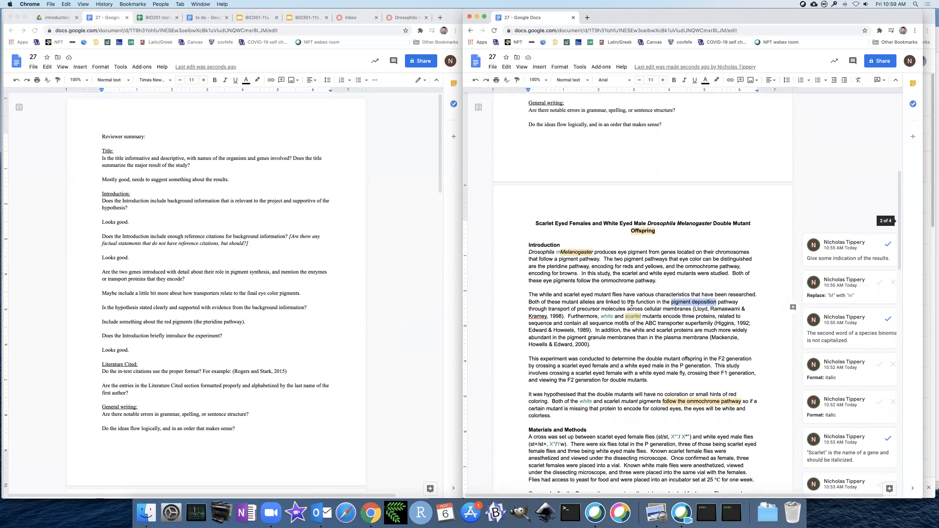
left_click(629, 301)
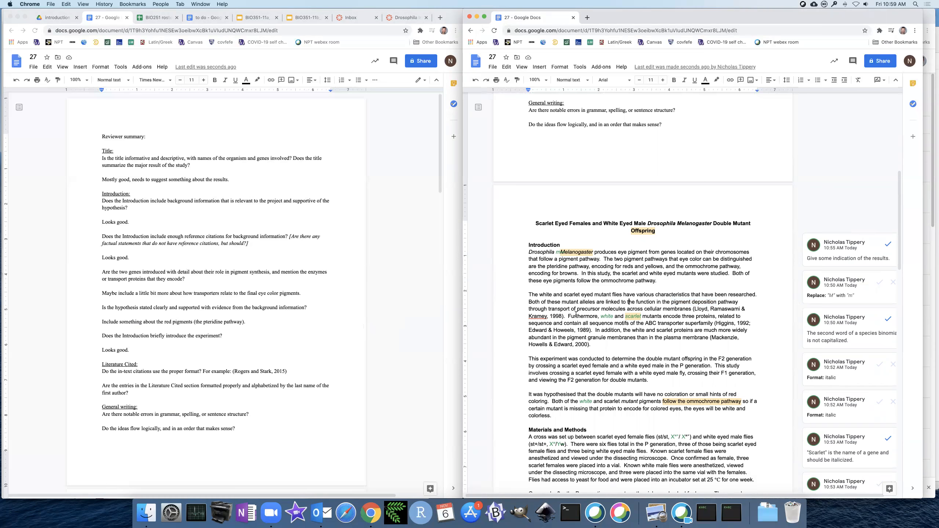
scroll(576, 315, "down", 6)
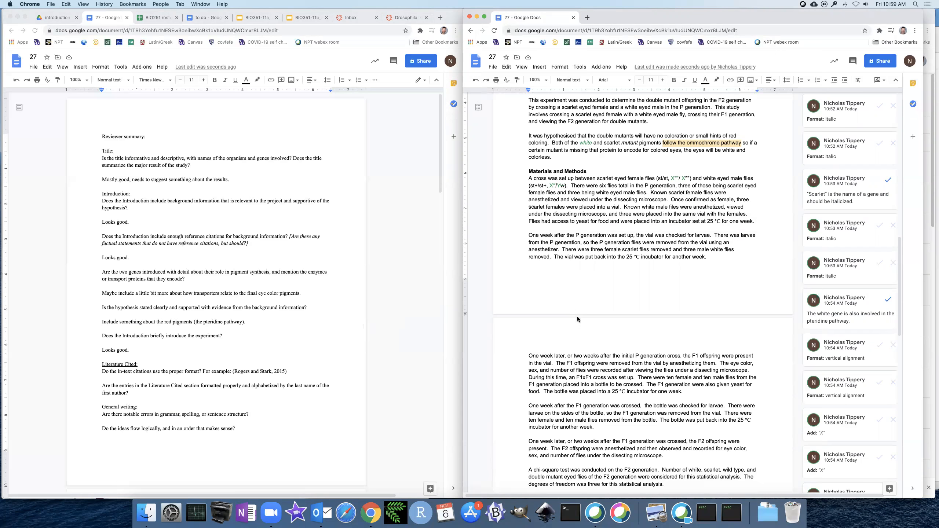
scroll(579, 318, "down", 10)
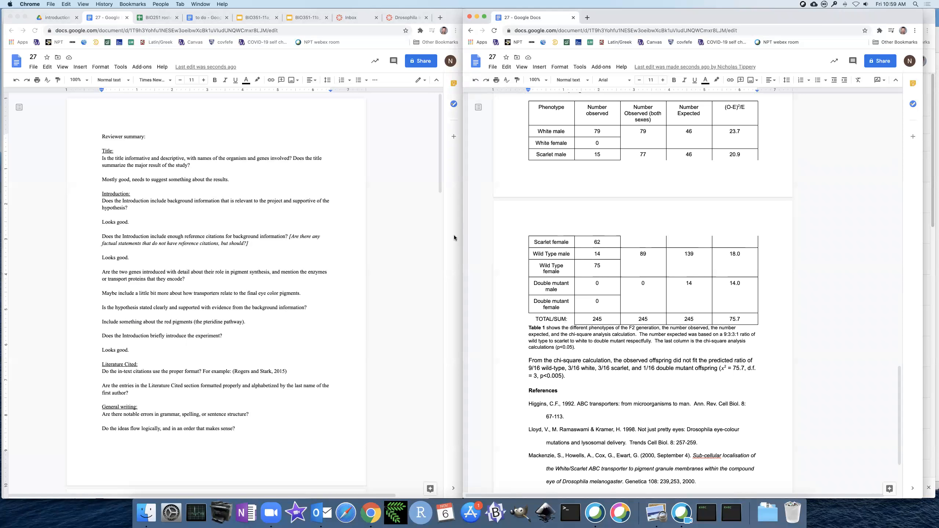
scroll(568, 208, "up", 15)
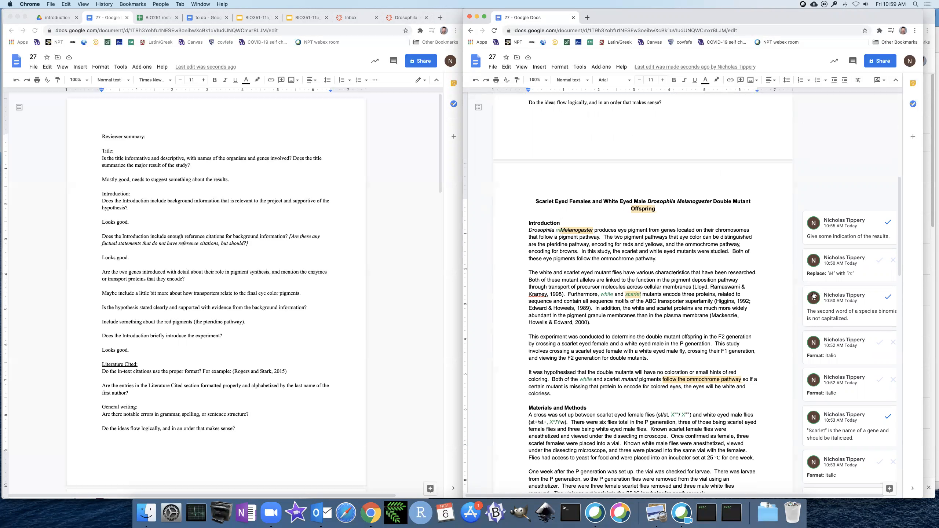
mouse_move(813, 296)
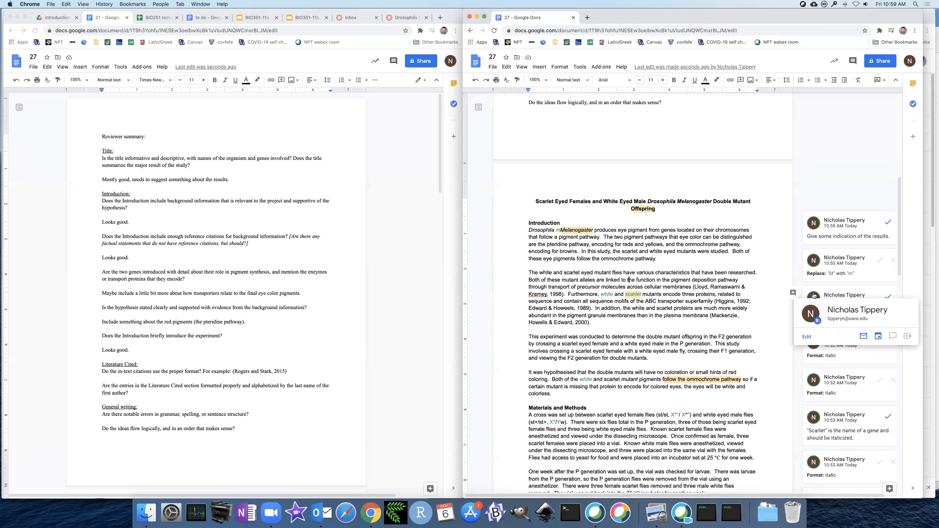